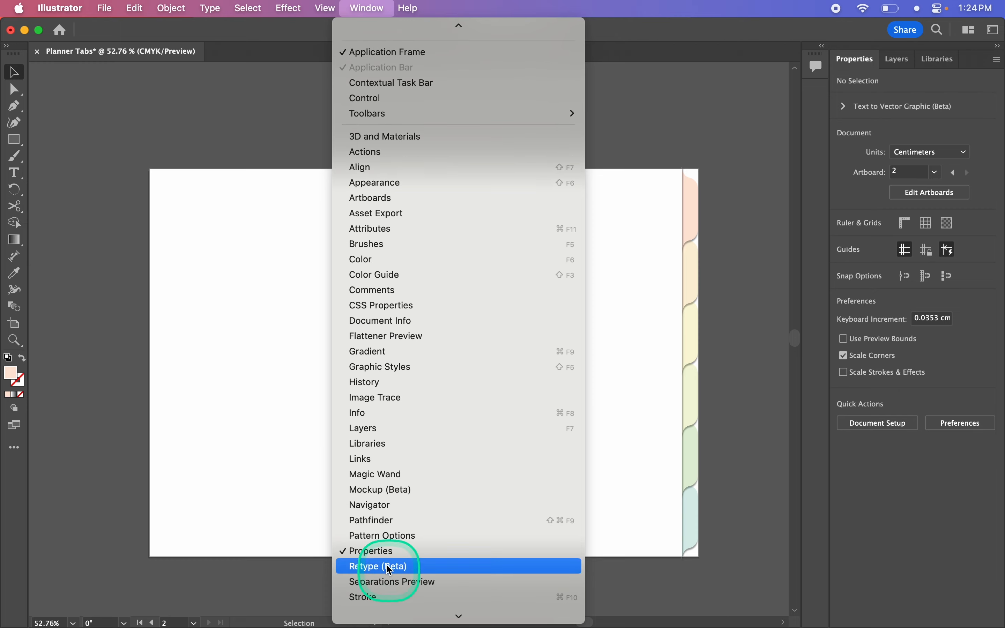
# Draw a rectangle about 5.8 cm wide and 1.4 cm high on the artboard, beside the existing tab shape.
pyautogui.click(367, 6)
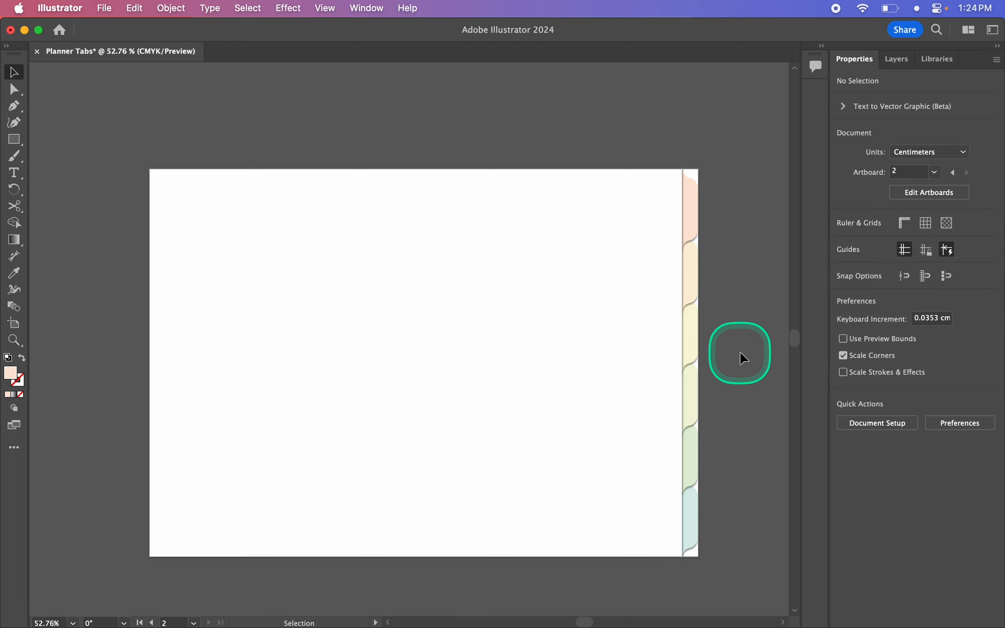
pyautogui.hscroll(15, 740, 353)
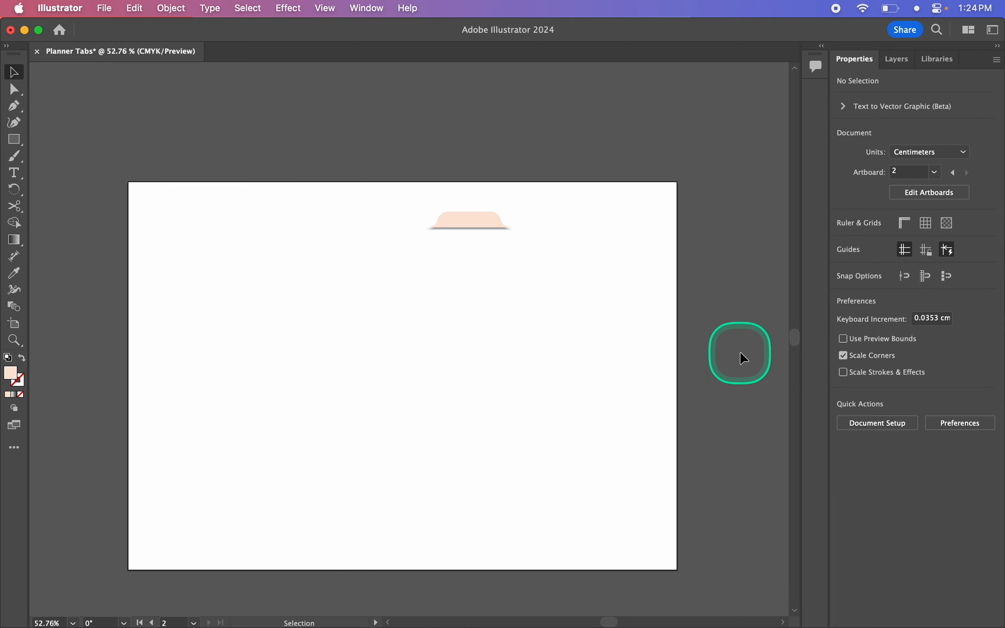
pyautogui.scroll(-1, 743, 358)
pyautogui.scroll(-1, 502, 420)
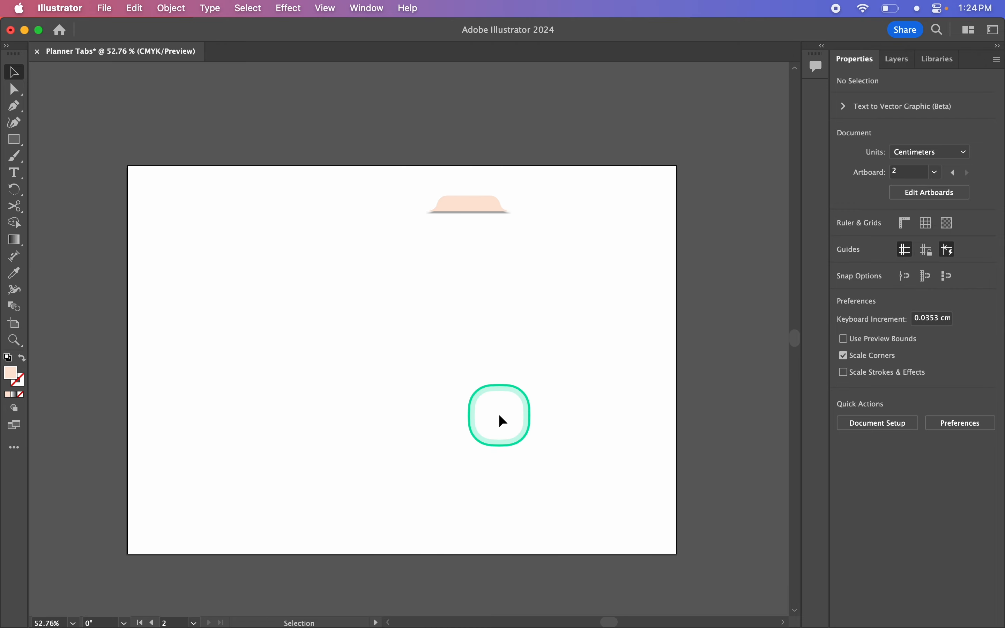
pyautogui.press('m')
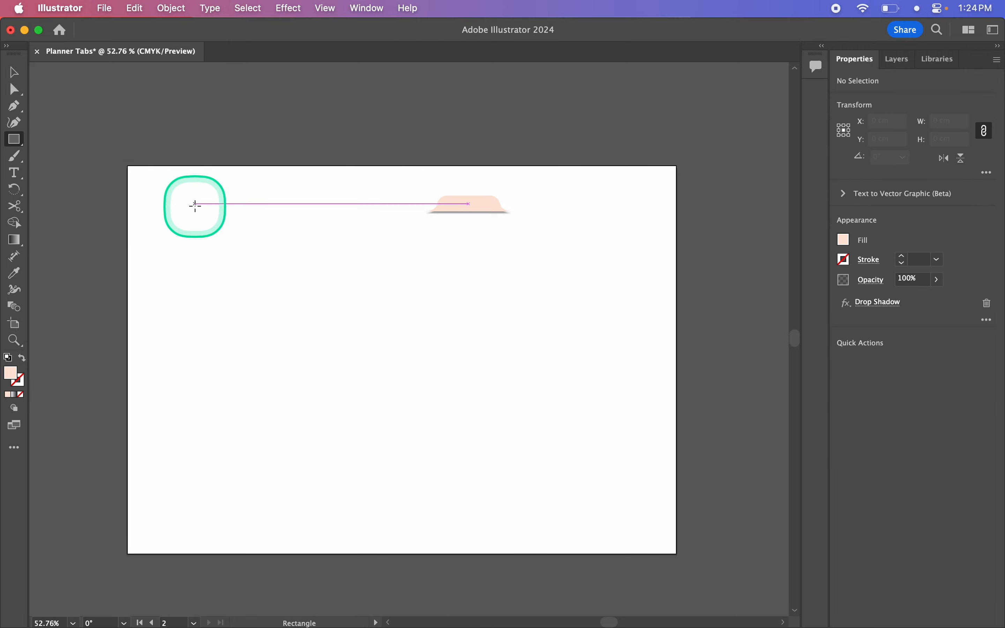
pyautogui.scroll(1, 200, 206)
pyautogui.scroll(3, 201, 206)
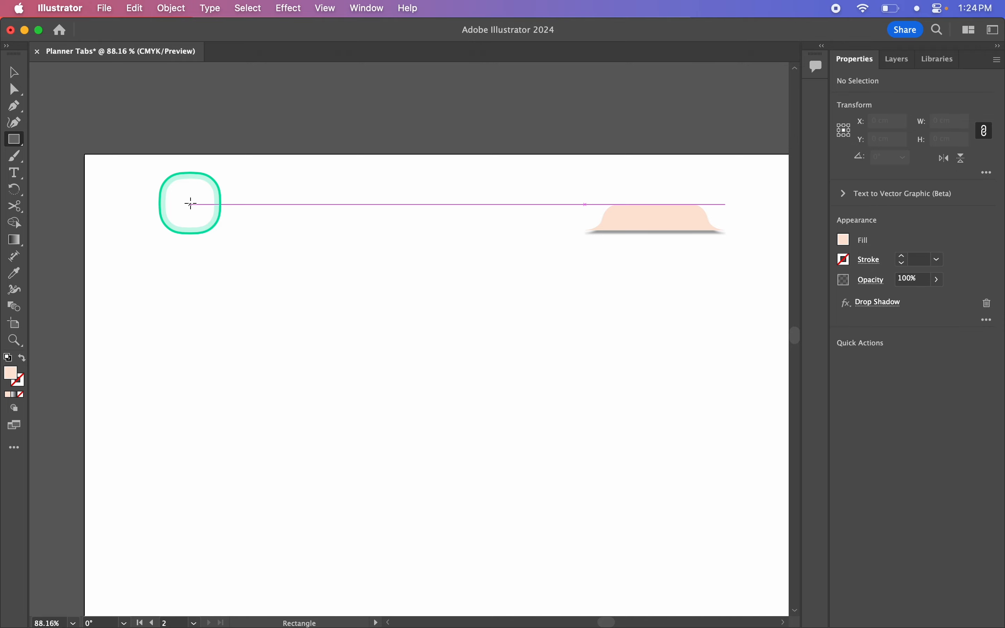
pyautogui.moveTo(190, 204); pyautogui.dragTo(371, 247)
pyautogui.hscroll(-2, 330, 272)
pyautogui.scroll(1, 330, 271)
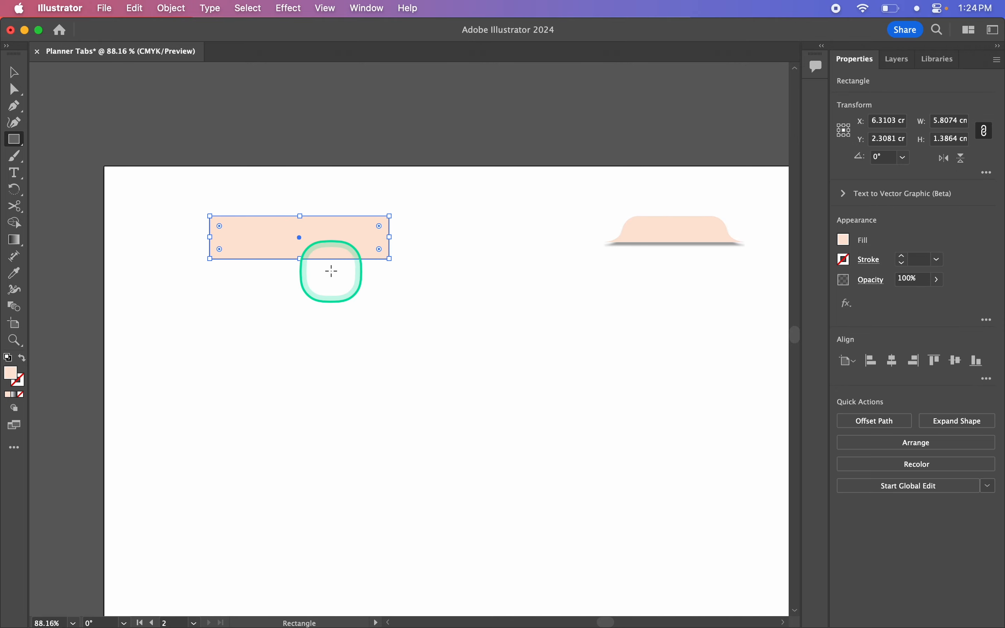
pyautogui.scroll(2, 254, 326)
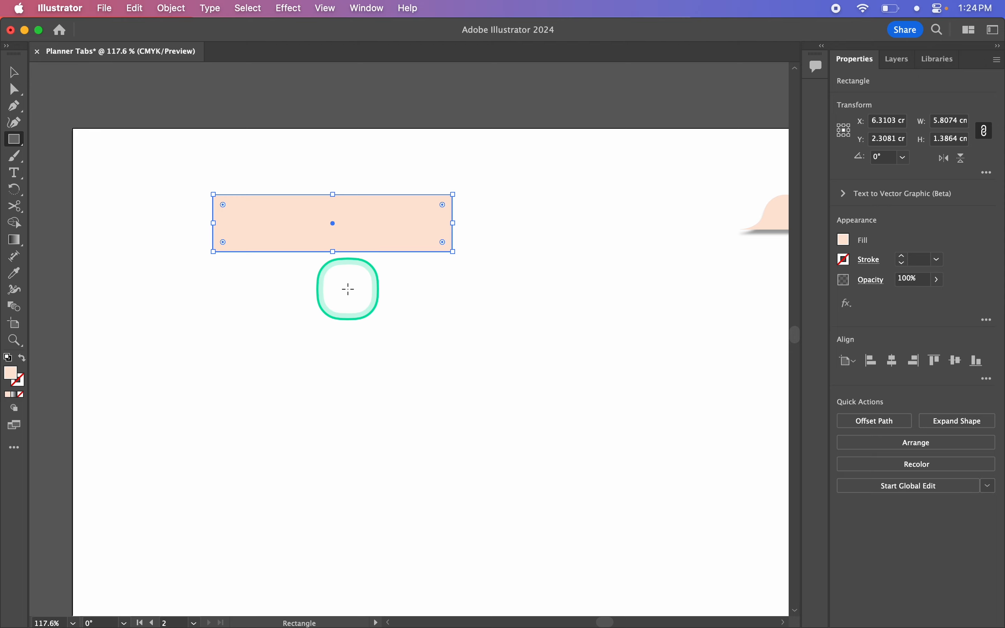
# Cut the rectangle's path at both lower corners with Scissors, delete its bottom edge, and shift the open shape slightly.
pyautogui.press('c')
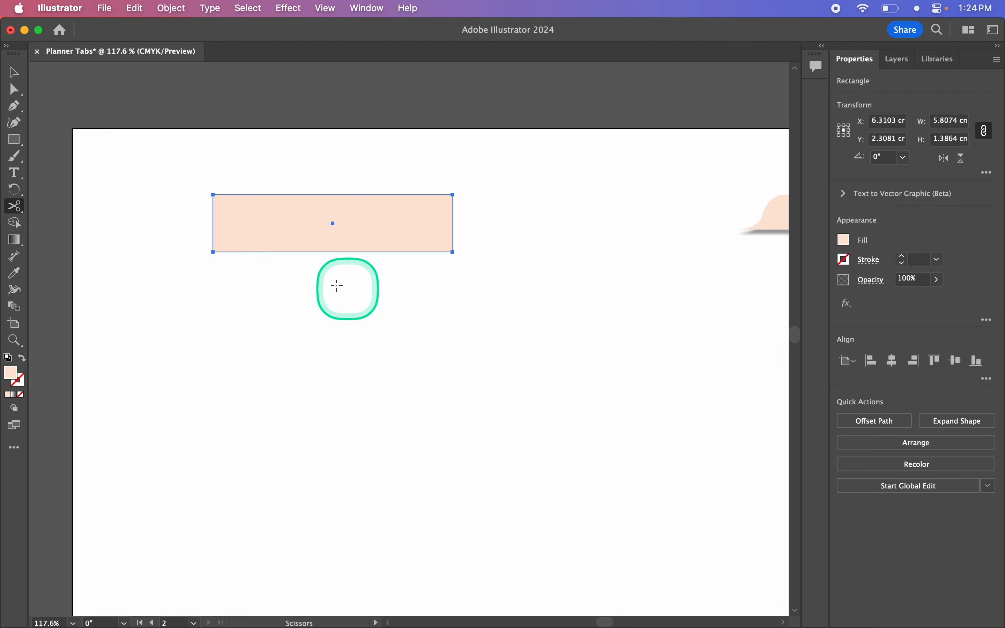
pyautogui.moveTo(14, 206)
pyautogui.mouseDown()
pyautogui.moveTo(118, 212)
pyautogui.moveTo(12, 213)
pyautogui.mouseUp()
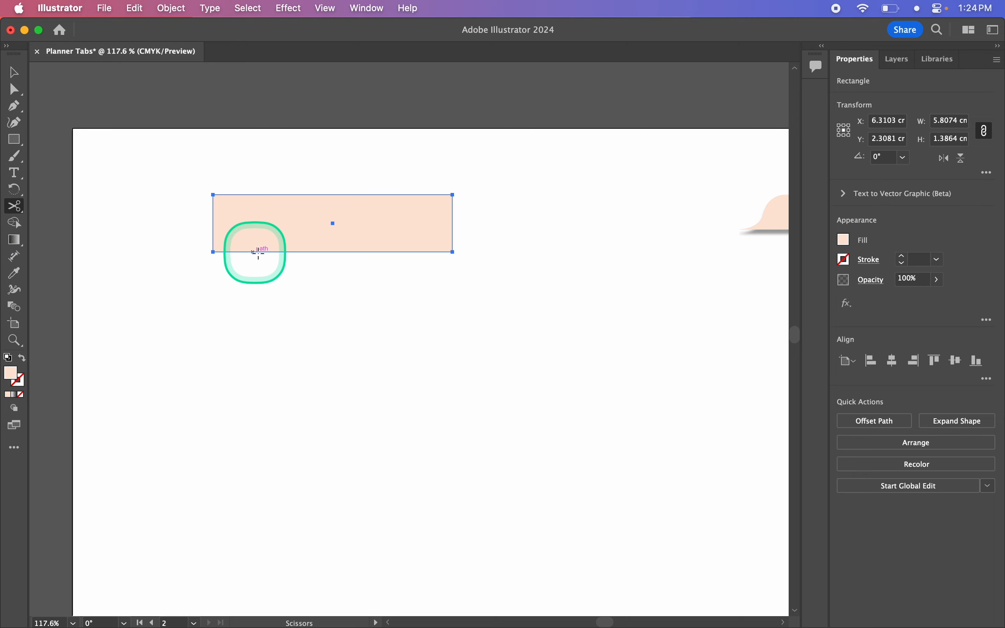
pyautogui.click(212, 253)
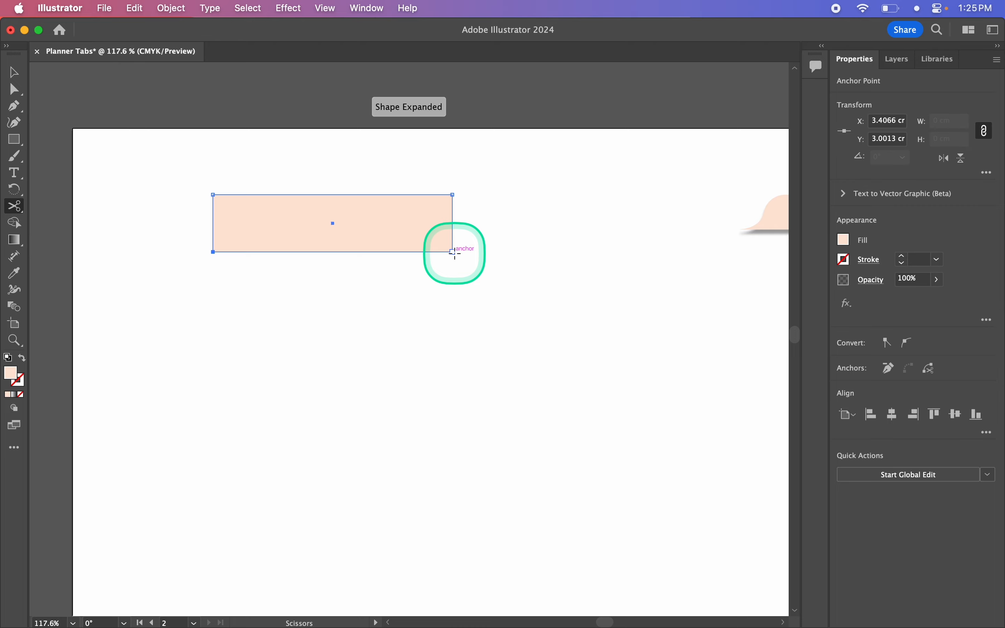
pyautogui.click(453, 253)
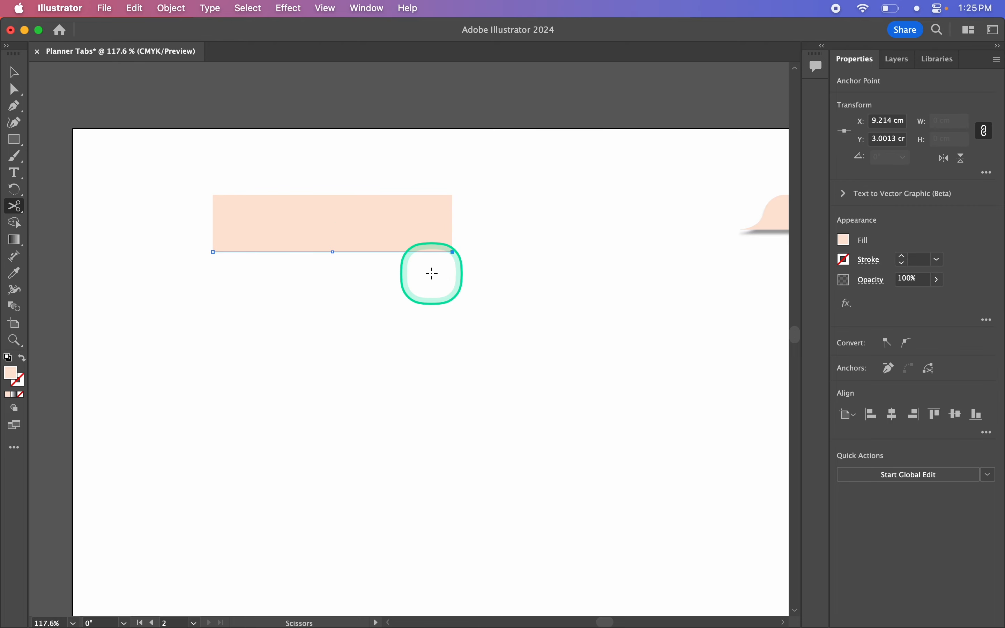
pyautogui.press('v')
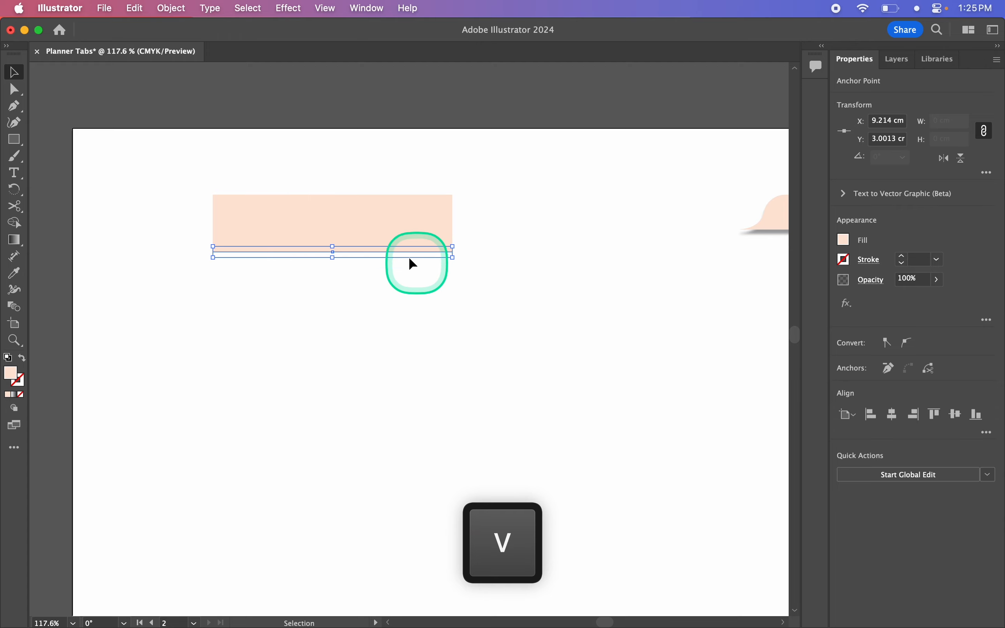
pyautogui.moveTo(401, 251); pyautogui.dragTo(441, 285)
pyautogui.press('BackSpace')
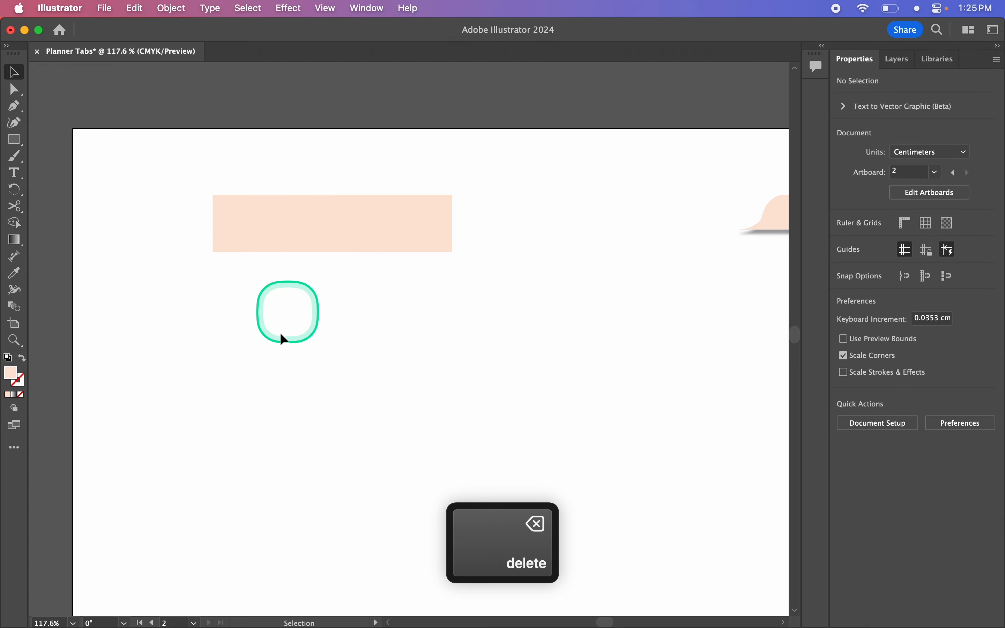
pyautogui.moveTo(327, 227); pyautogui.dragTo(360, 229)
pyautogui.click(362, 309)
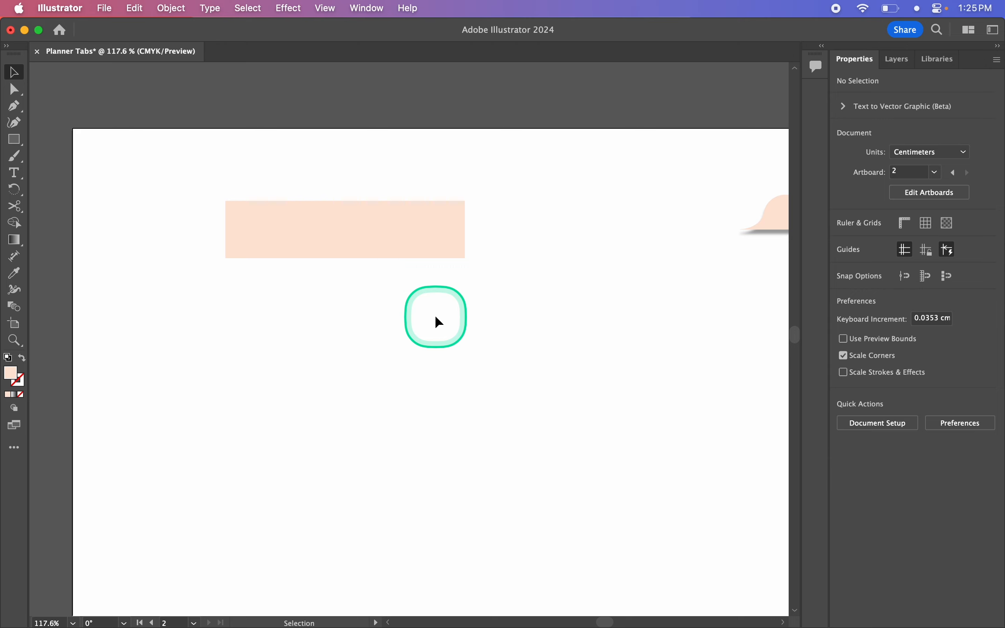
# Show the artwork in Outline mode and place a duplicate of the open shape below the original, offset to the right.
pyautogui.press('super+y')
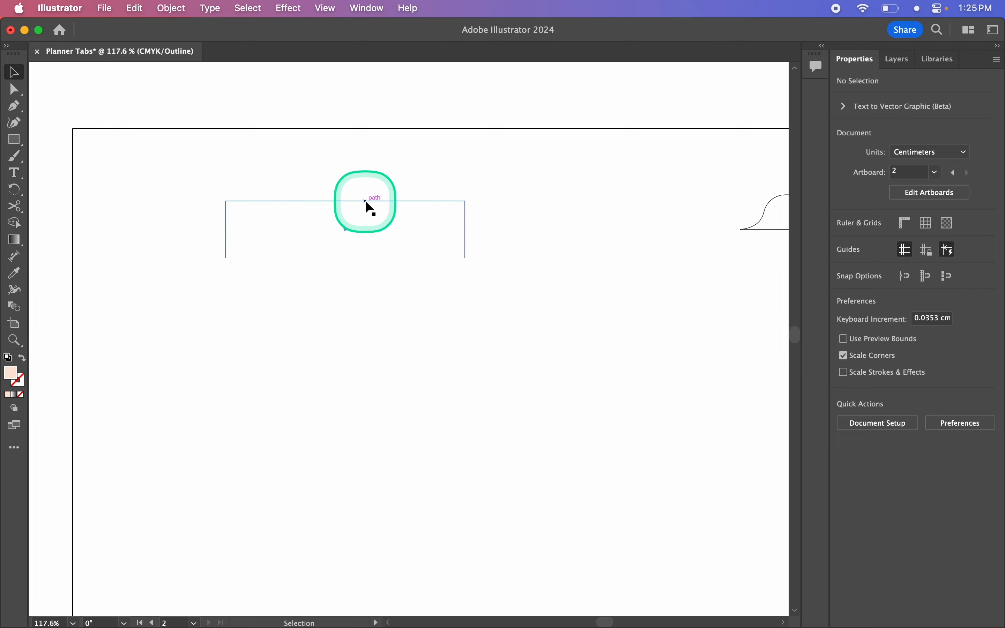
pyautogui.moveTo(363, 201); pyautogui.dragTo(448, 295)
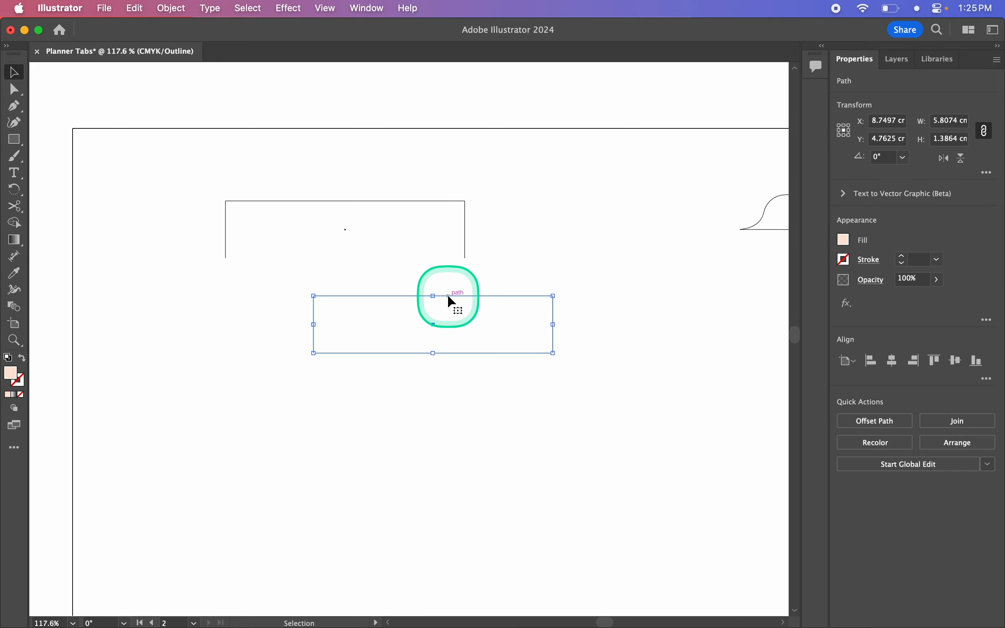
pyautogui.click(433, 386)
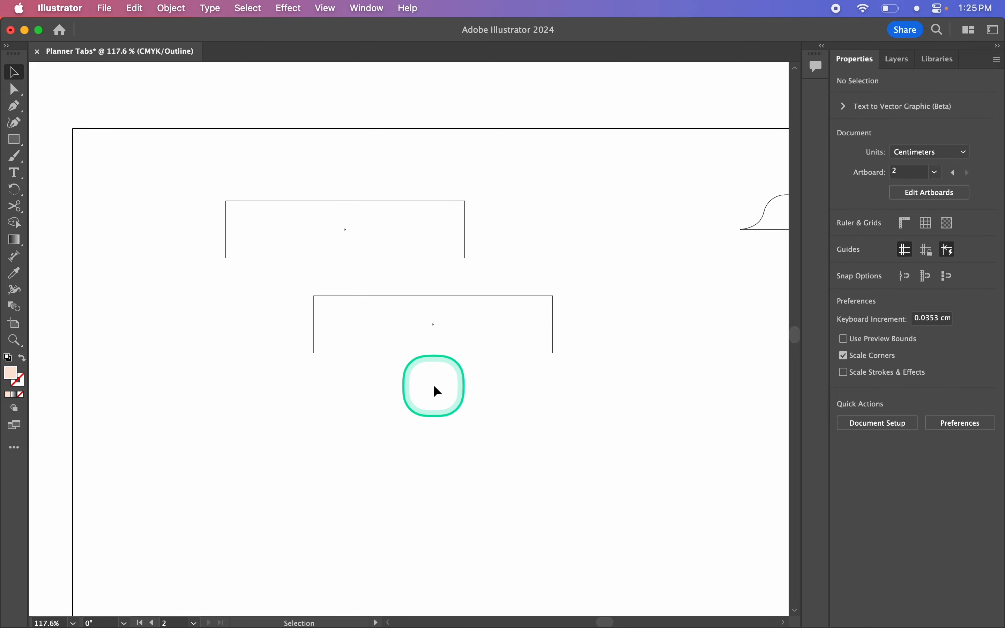
# Flip the duplicate vertically and shift it right so its left edge lines up with the original's centre.
pyautogui.click(472, 296)
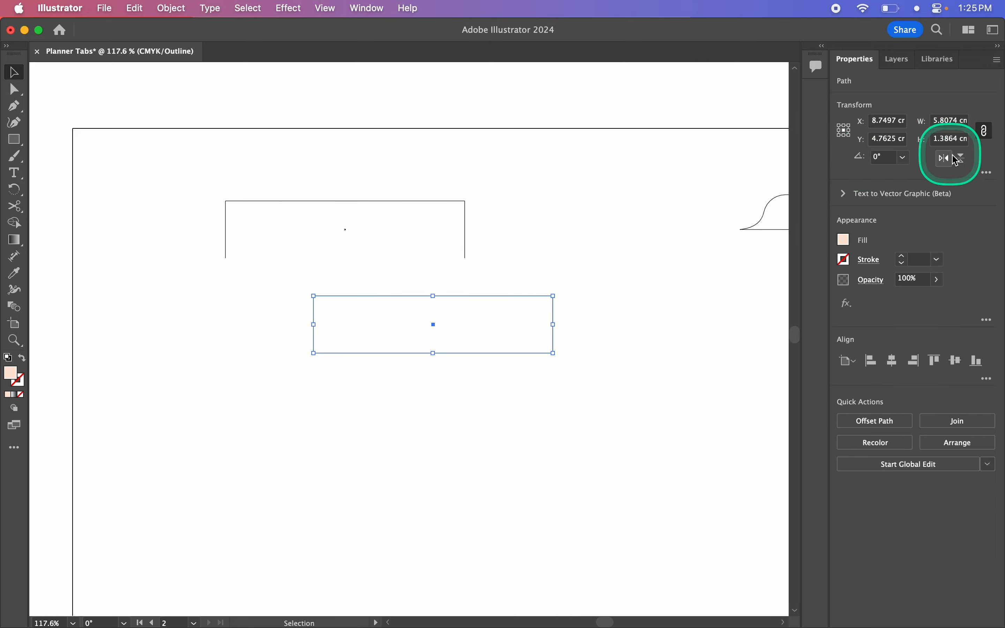
pyautogui.click(503, 428)
pyautogui.click(478, 354)
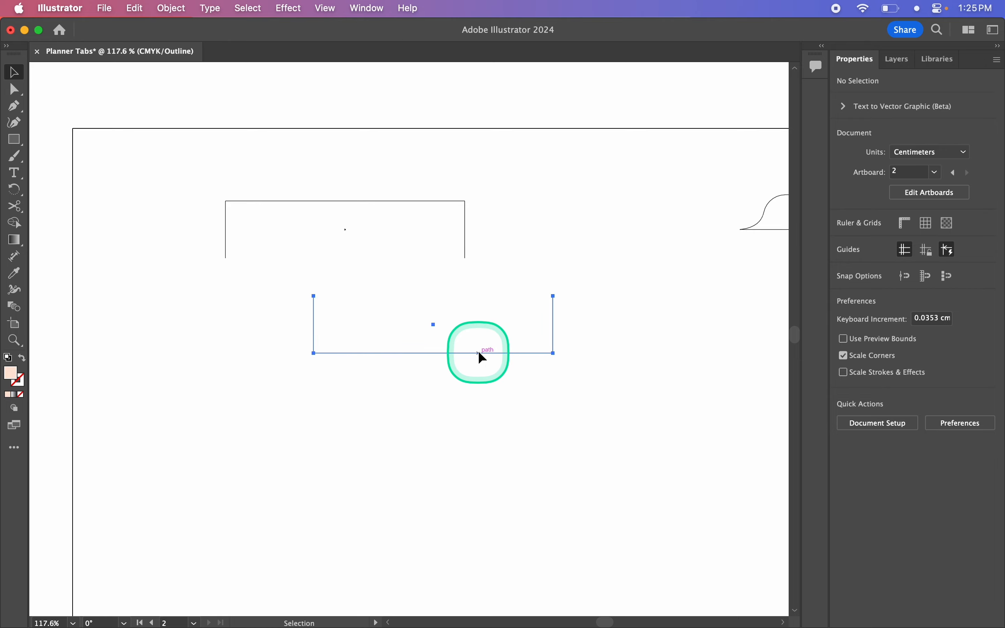
pyautogui.moveTo(478, 353); pyautogui.dragTo(510, 354)
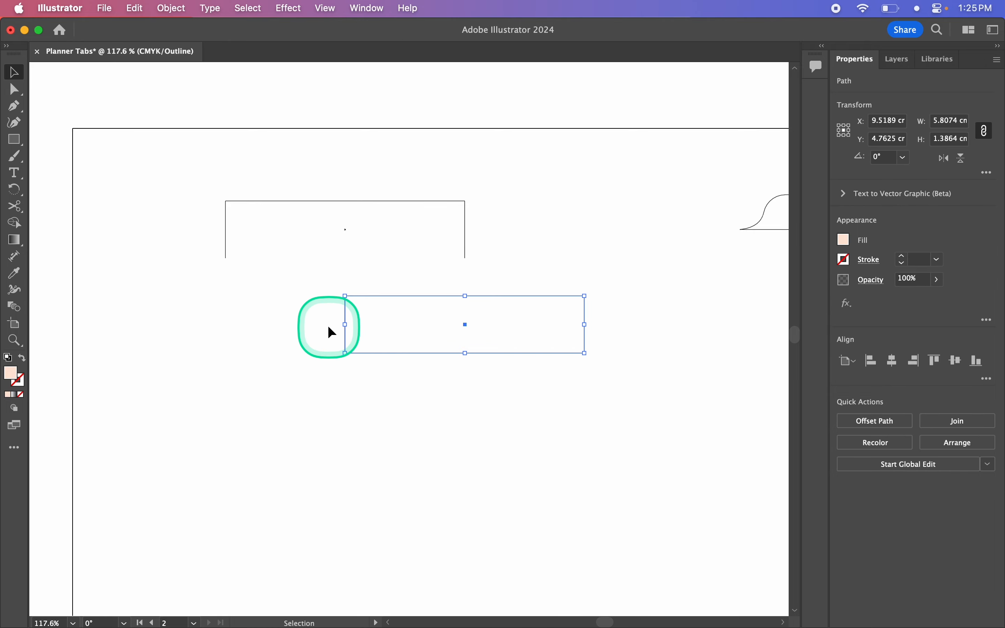
# Cut the flipped copy at its lower-left corner with Scissors and delete its left vertical edge.
pyautogui.click(327, 326)
pyautogui.click(353, 353)
pyautogui.press('c')
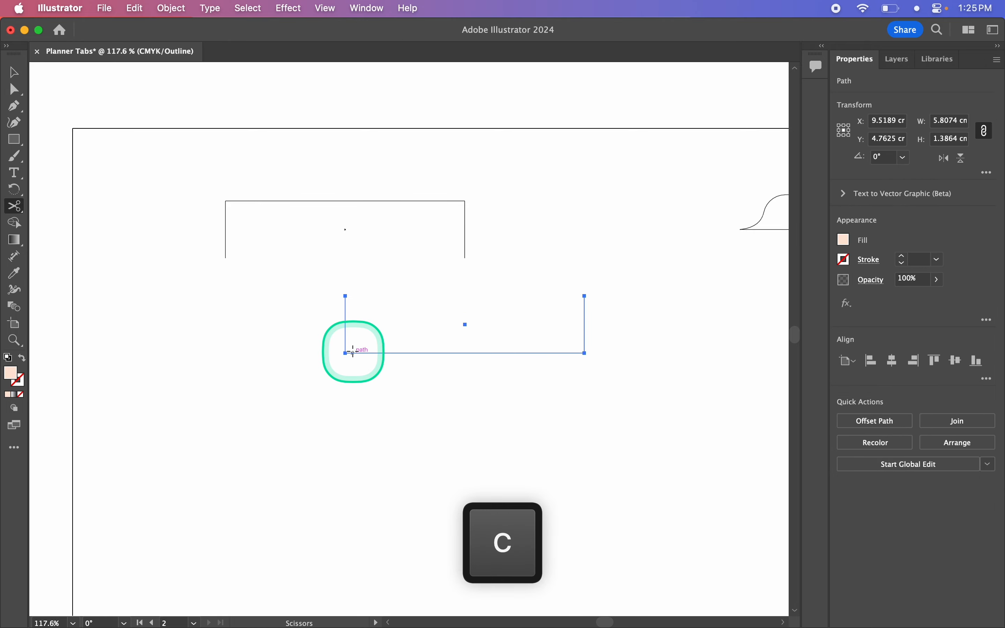
pyautogui.click(345, 354)
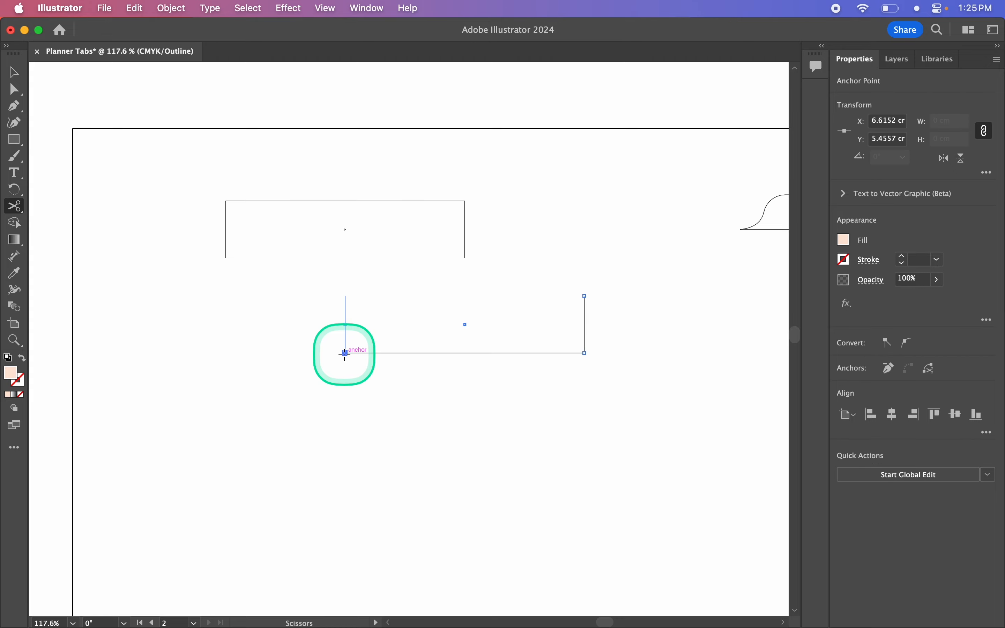
pyautogui.press('v')
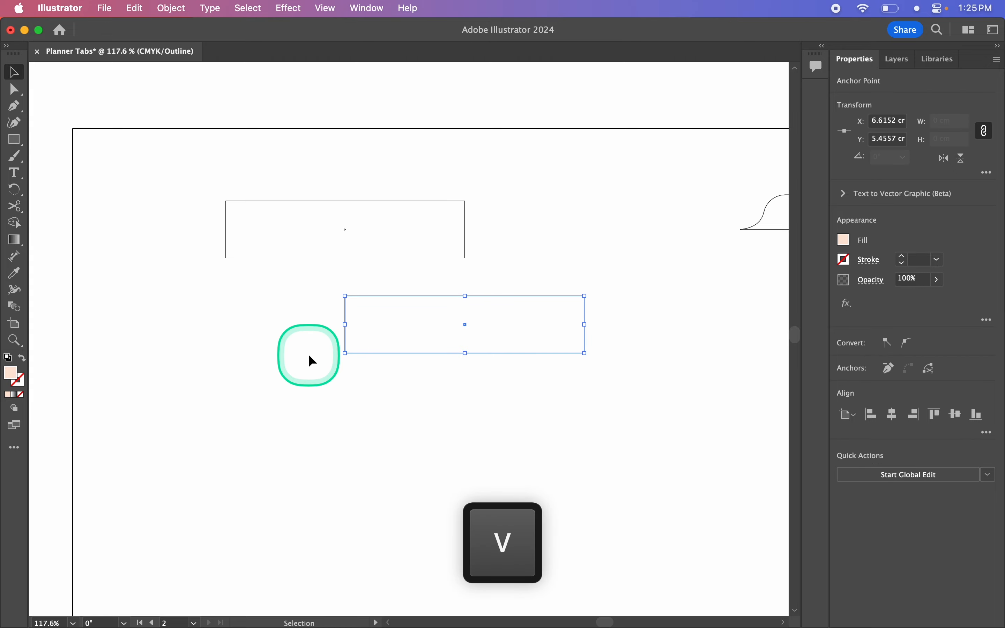
pyautogui.click(308, 354)
pyautogui.click(343, 323)
pyautogui.press('BackSpace')
pyautogui.click(319, 381)
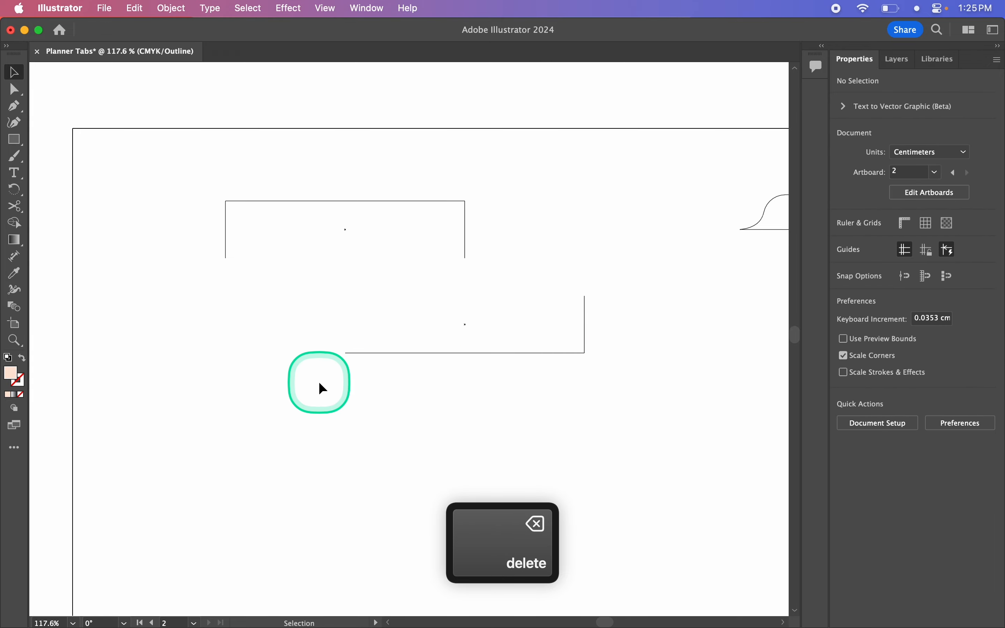
# Snap the L-shaped copy to the original's lower-right endpoint, then cut its bottom edge at the midpoint and delete the outer part.
pyautogui.moveTo(436, 353); pyautogui.dragTo(555, 257)
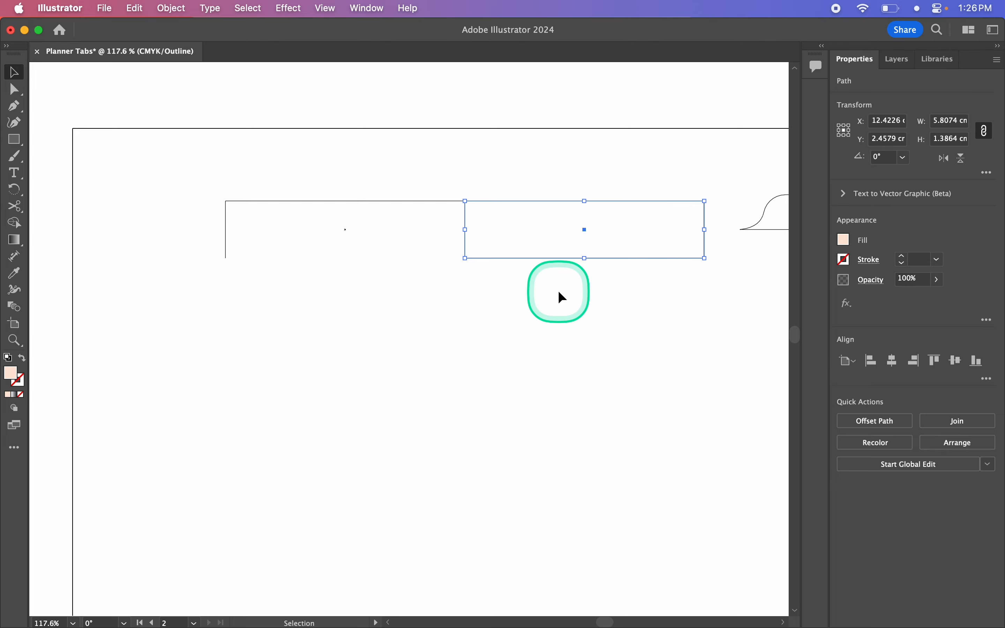
pyautogui.press('c')
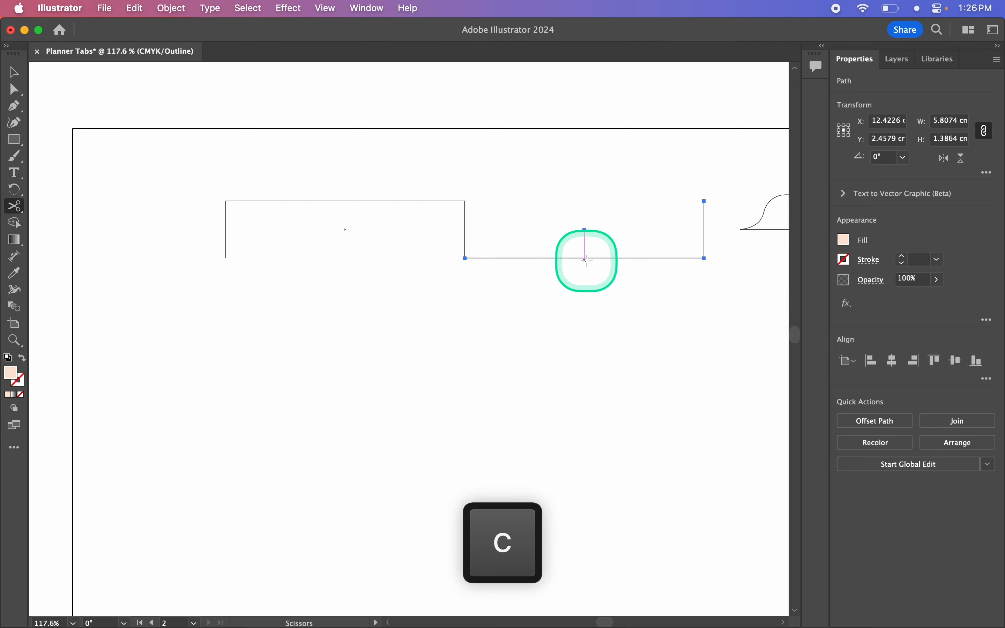
pyautogui.click(586, 258)
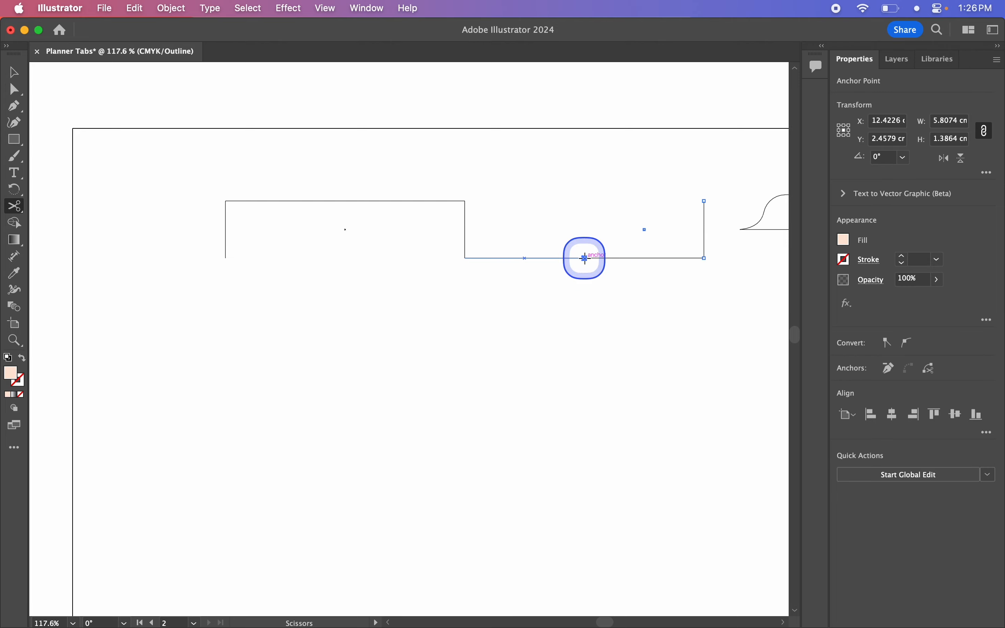
pyautogui.press('v')
pyautogui.press('BackSpace')
pyautogui.press('BackSpace')
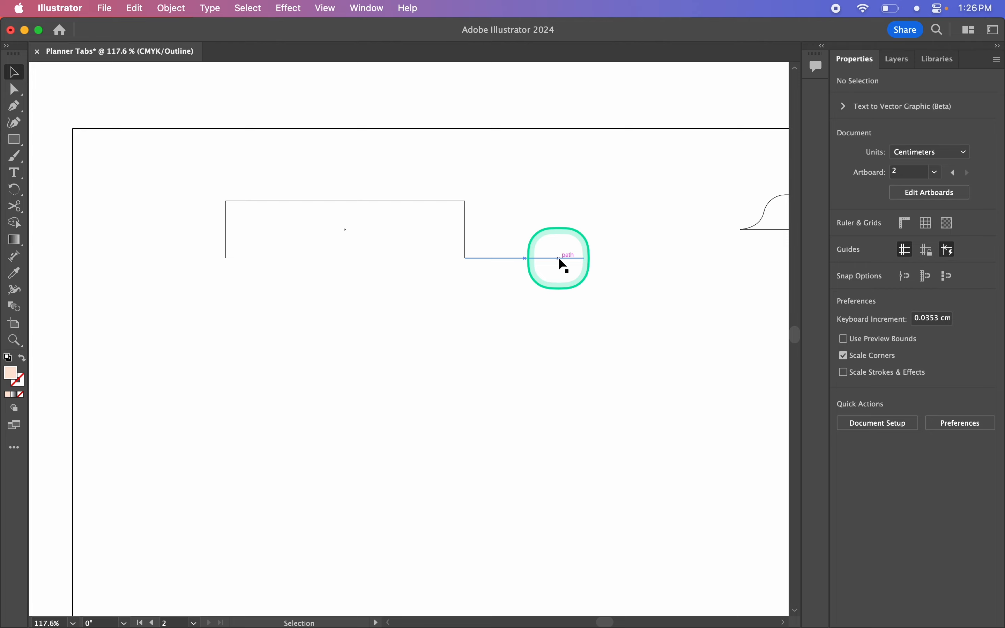
# Duplicate the short horizontal line and snap the copy to the original shape's lower-left endpoint.
pyautogui.click(558, 257)
pyautogui.click(540, 284)
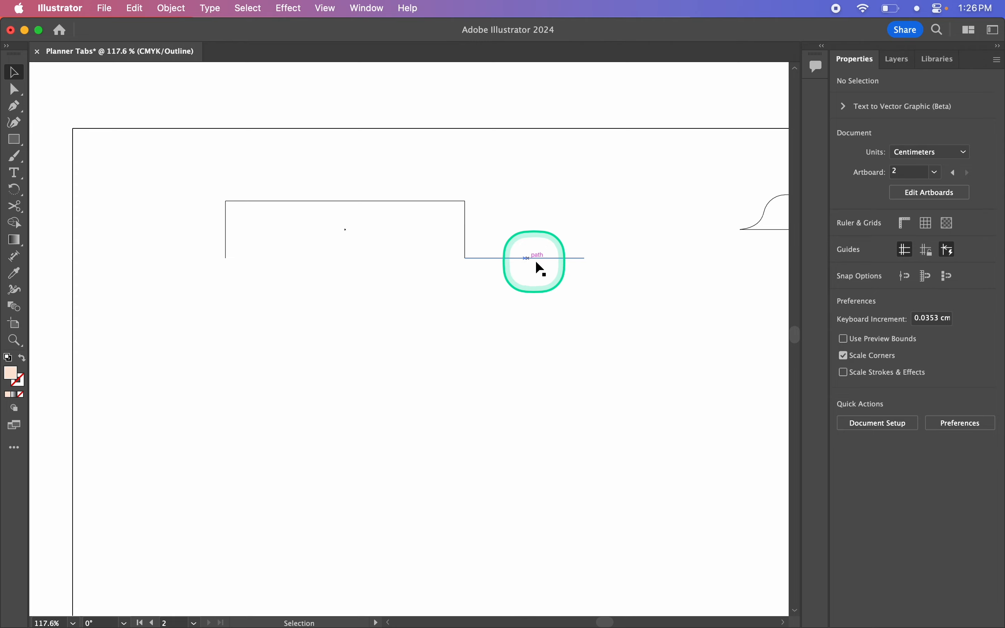
pyautogui.click(540, 258)
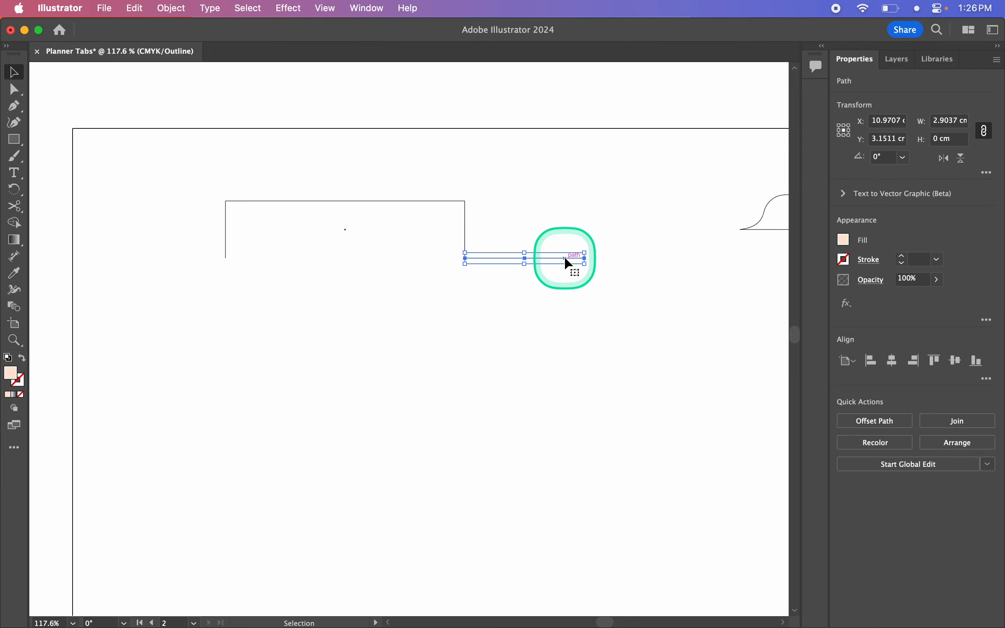
pyautogui.moveTo(563, 258); pyautogui.dragTo(206, 286)
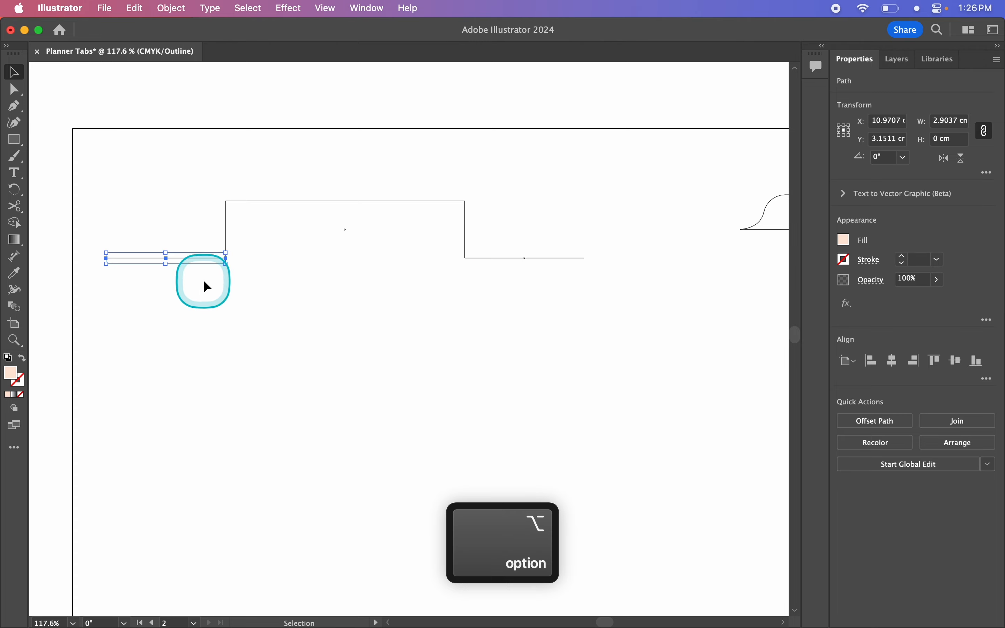
pyautogui.click(225, 285)
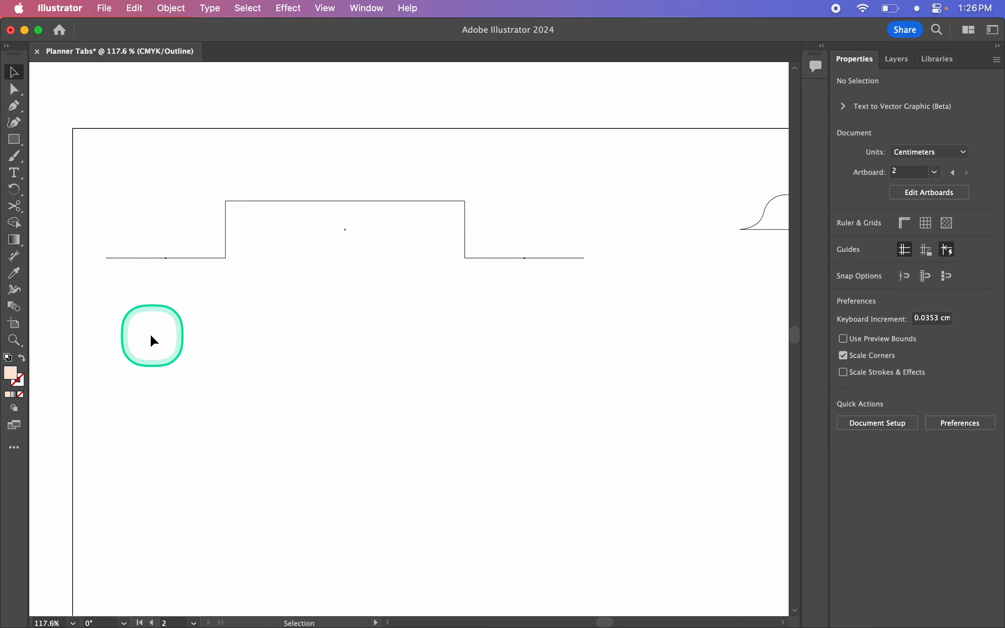
# Join the open shape and both horizontal lines into one path and move it down and to the right.
pyautogui.moveTo(174, 321); pyautogui.dragTo(551, 155)
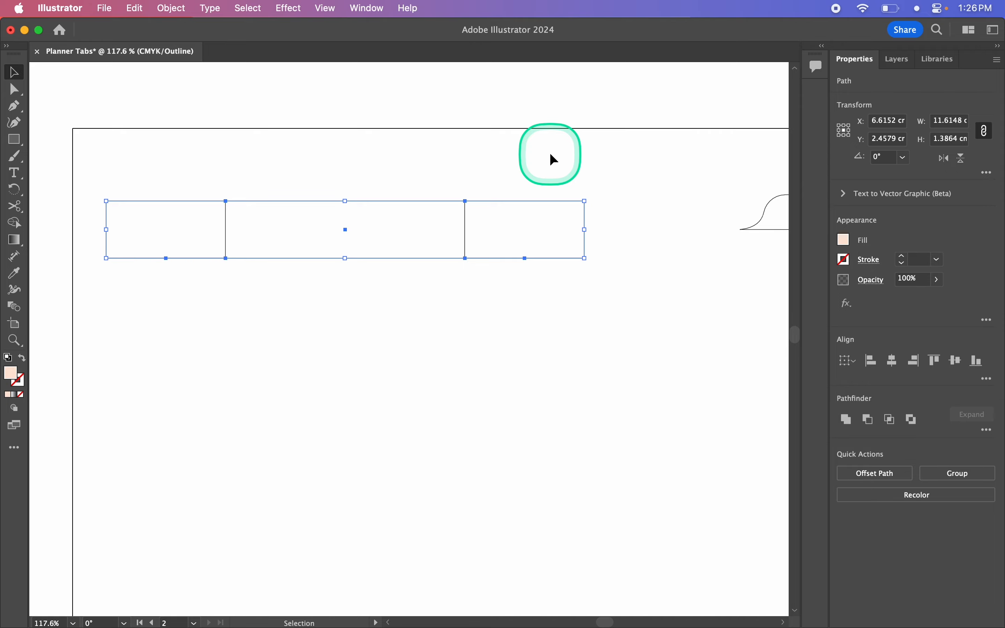
pyautogui.press('super+j')
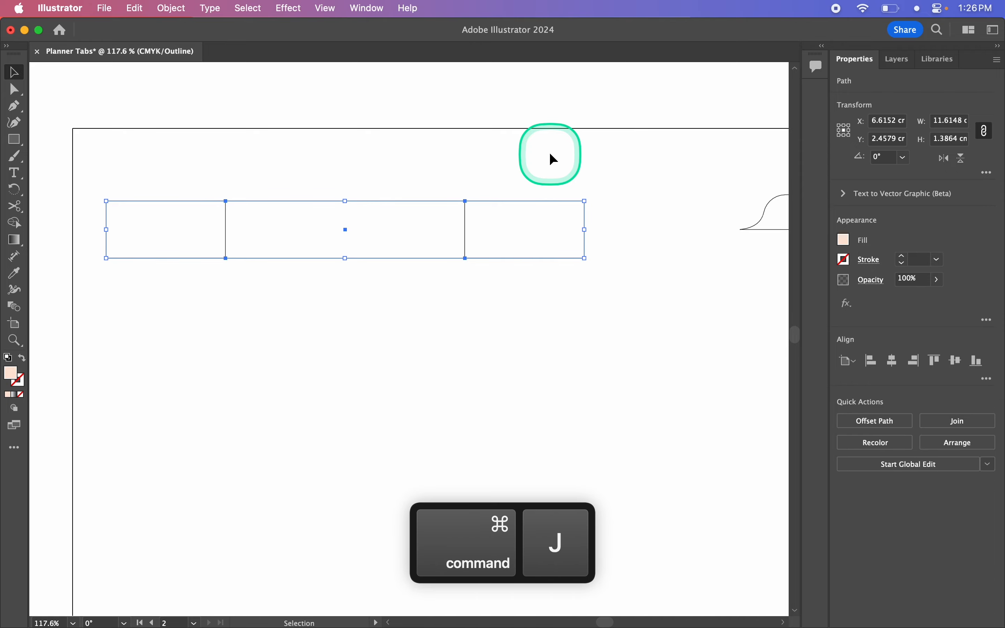
pyautogui.click(411, 337)
pyautogui.moveTo(486, 258); pyautogui.dragTo(547, 326)
pyautogui.click(462, 368)
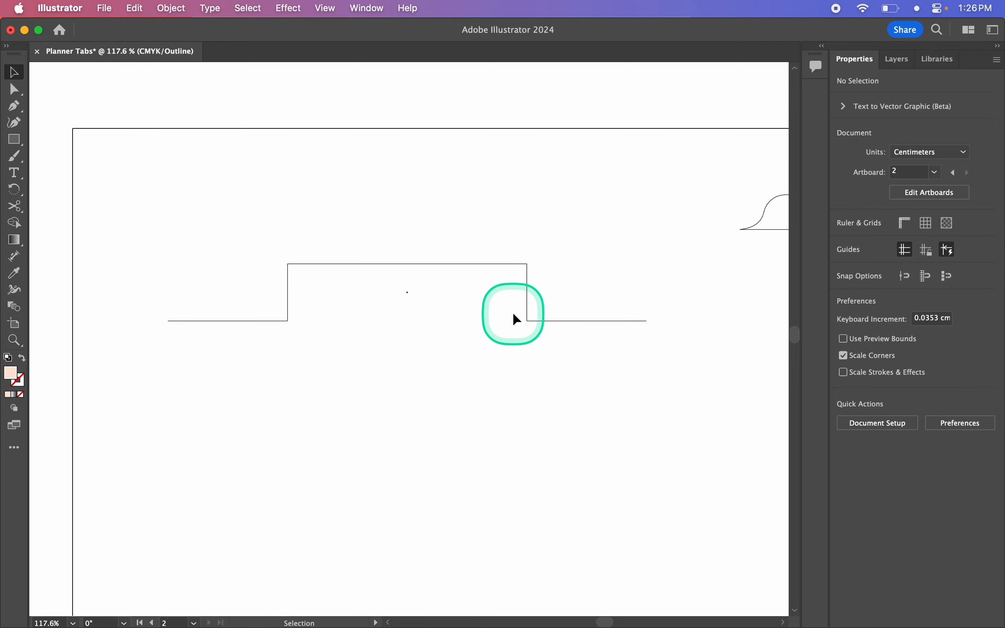
# Switch the artwork from outline to preview display and select the joined tab path with the Direct Selection tool.
pyautogui.click(542, 321)
pyautogui.click(530, 349)
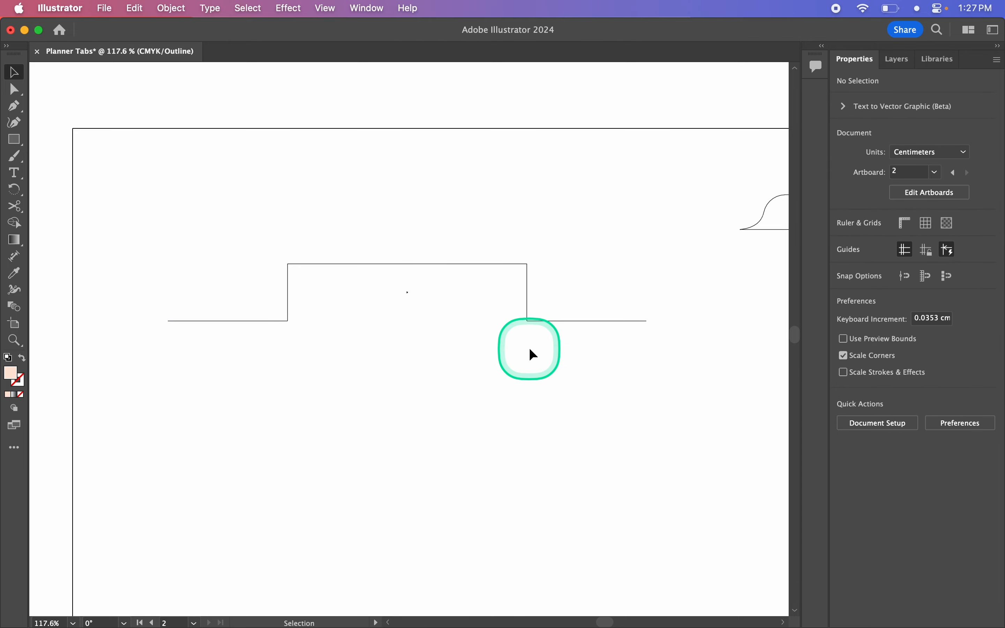
pyautogui.press('super+y')
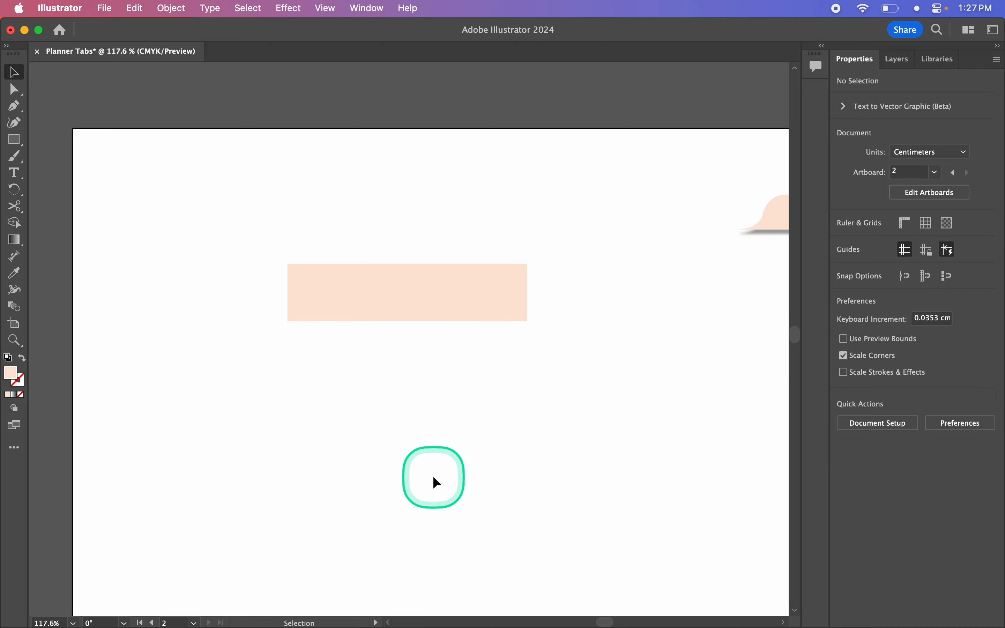
pyautogui.click(579, 322)
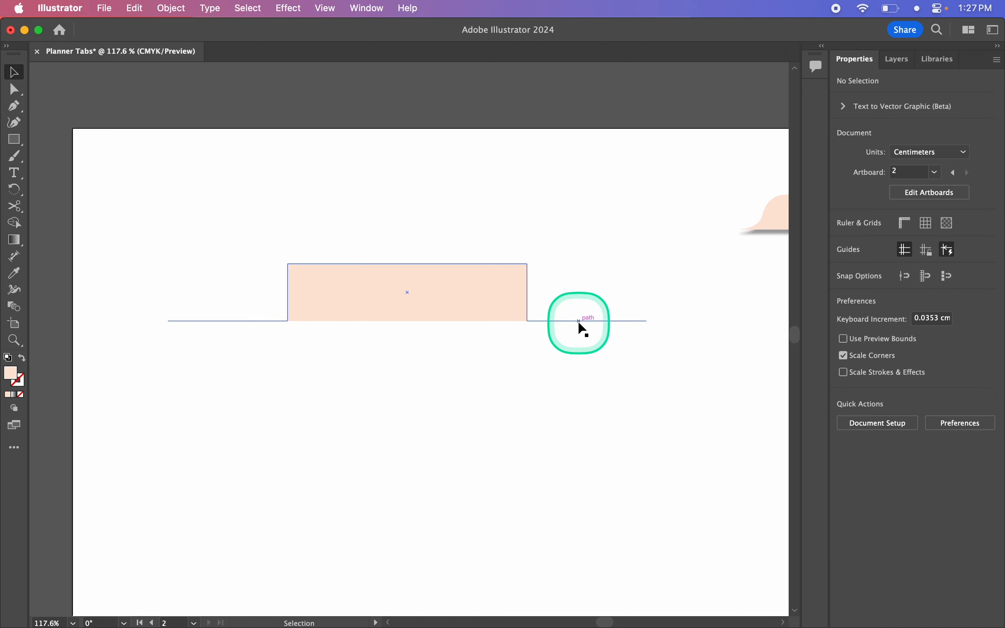
pyautogui.scroll(-3, 451, 420)
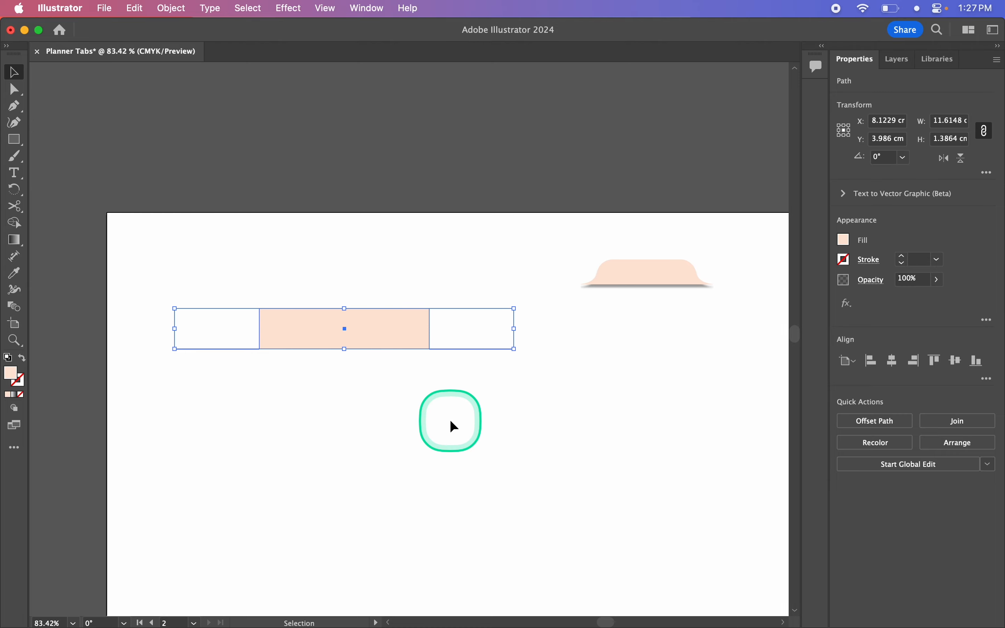
pyautogui.scroll(1, 451, 421)
pyautogui.scroll(-2, 458, 424)
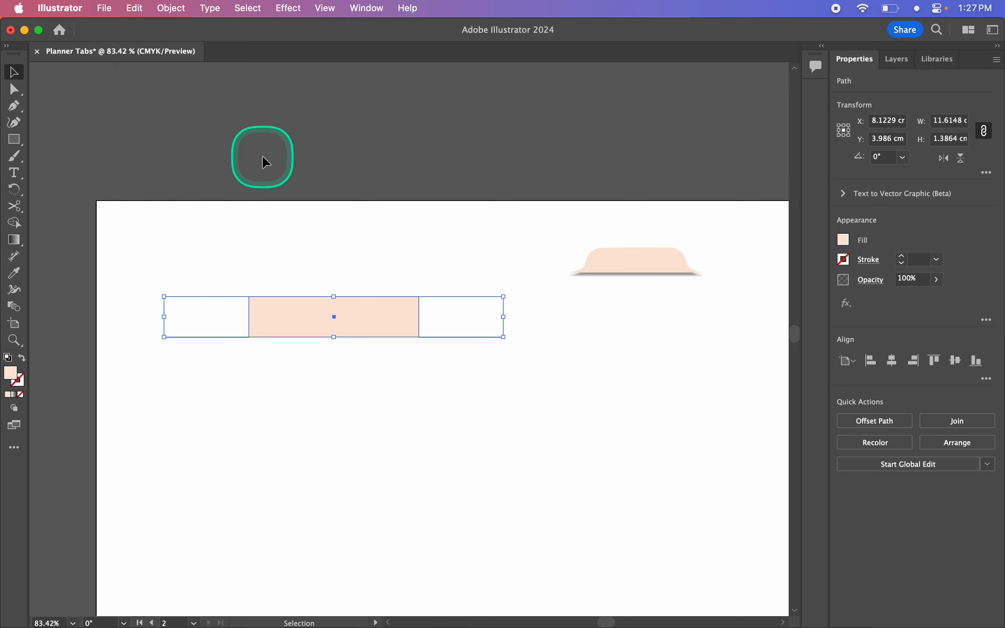
pyautogui.press('a')
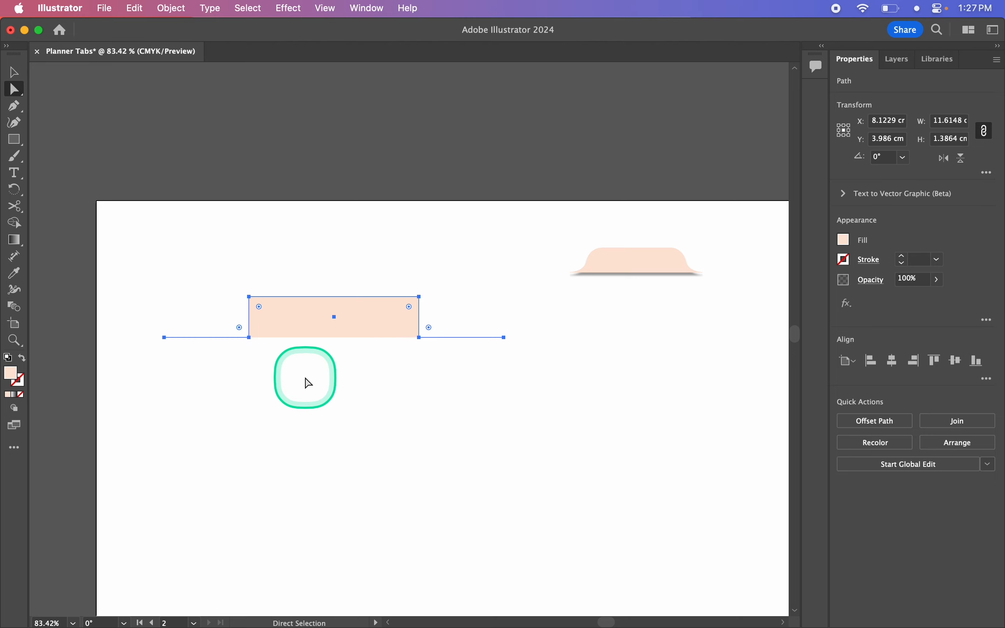
# Try rounding all four corners of the tab path at once, and undo the rounding.
pyautogui.scroll(1, 305, 377)
pyautogui.hscroll(-2, 381, 353)
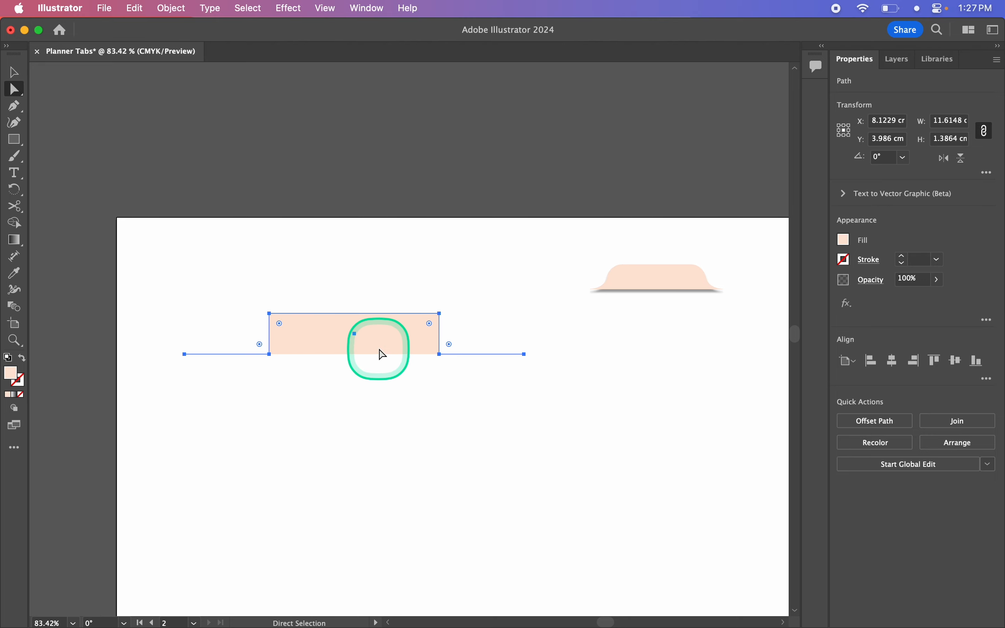
pyautogui.scroll(5, 381, 354)
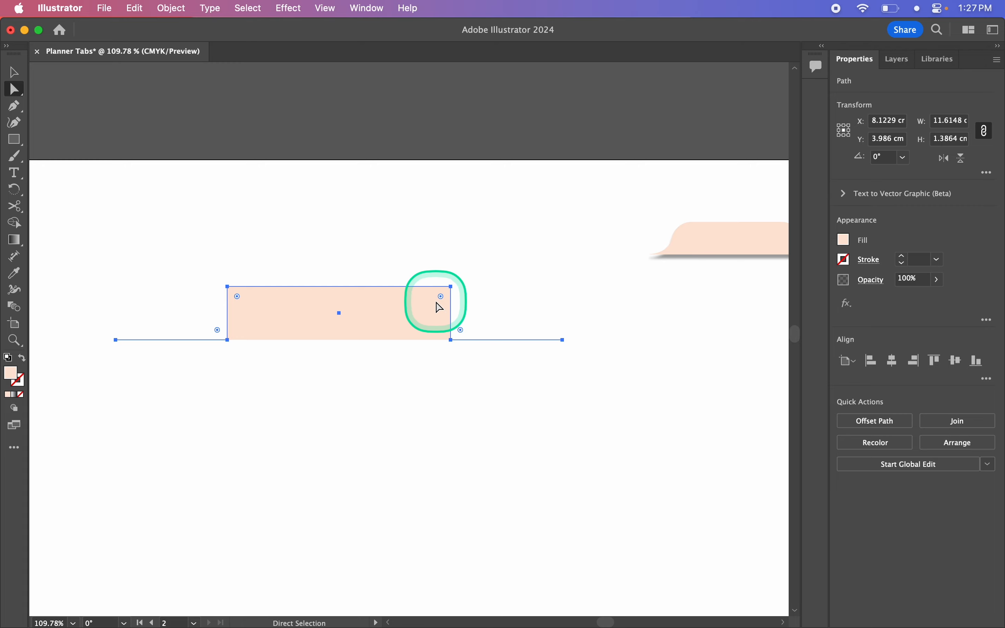
pyautogui.moveTo(440, 299); pyautogui.dragTo(399, 331)
pyautogui.click(392, 394)
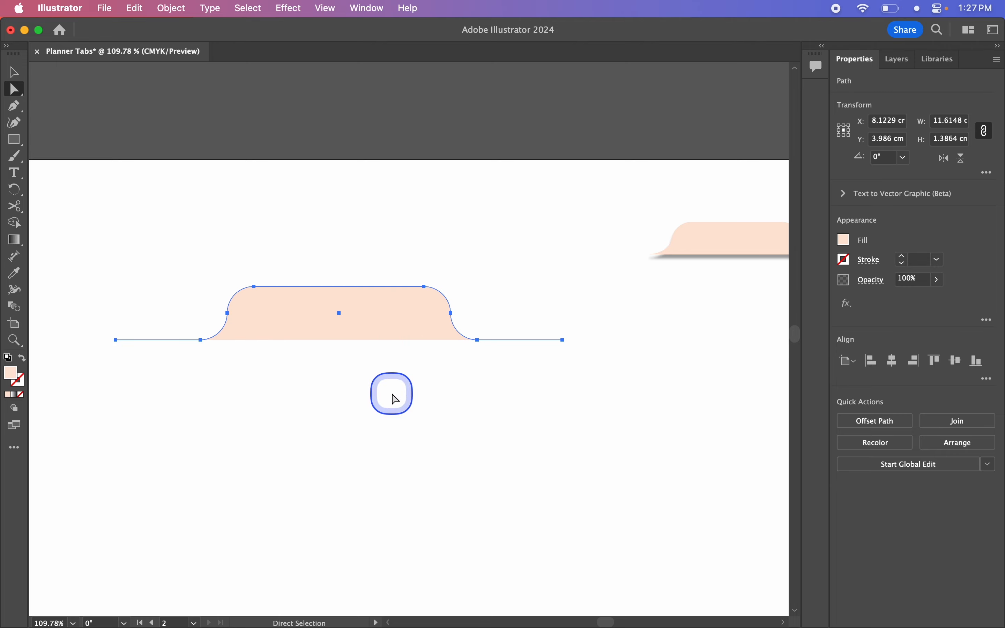
pyautogui.hscroll(2, 392, 394)
pyautogui.hscroll(-1, 392, 394)
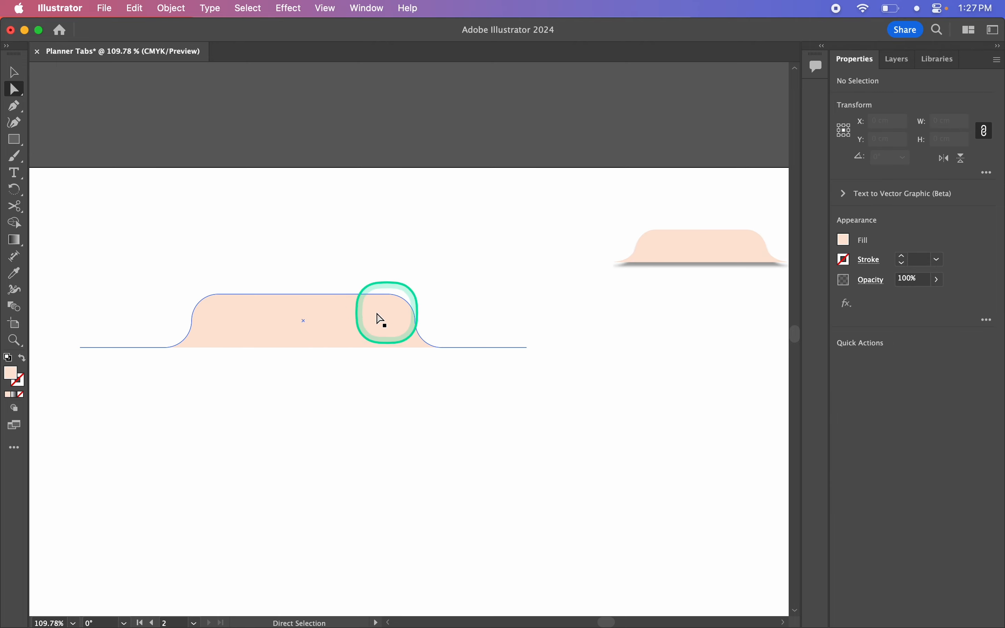
pyautogui.press('super+z')
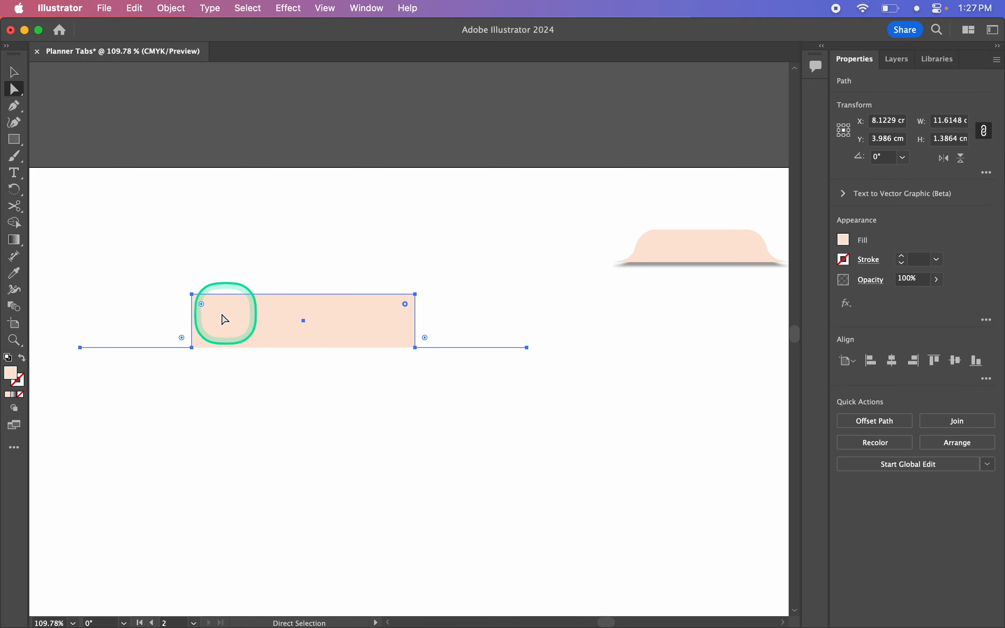
# Select only the two upper corners of the tab path and round them together.
pyautogui.press('shift')
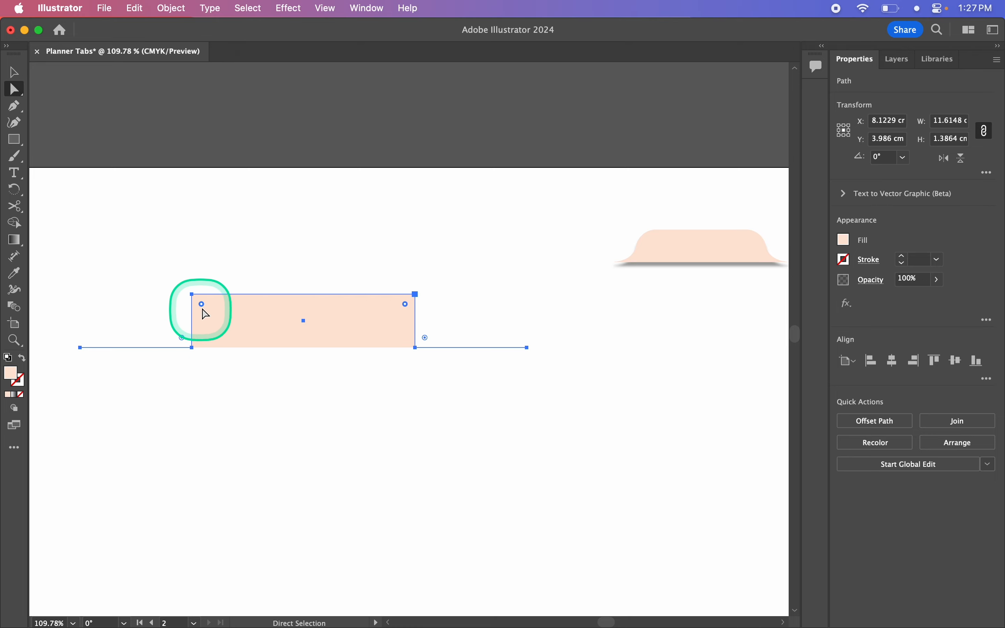
pyautogui.press('shift')
pyautogui.press('super')
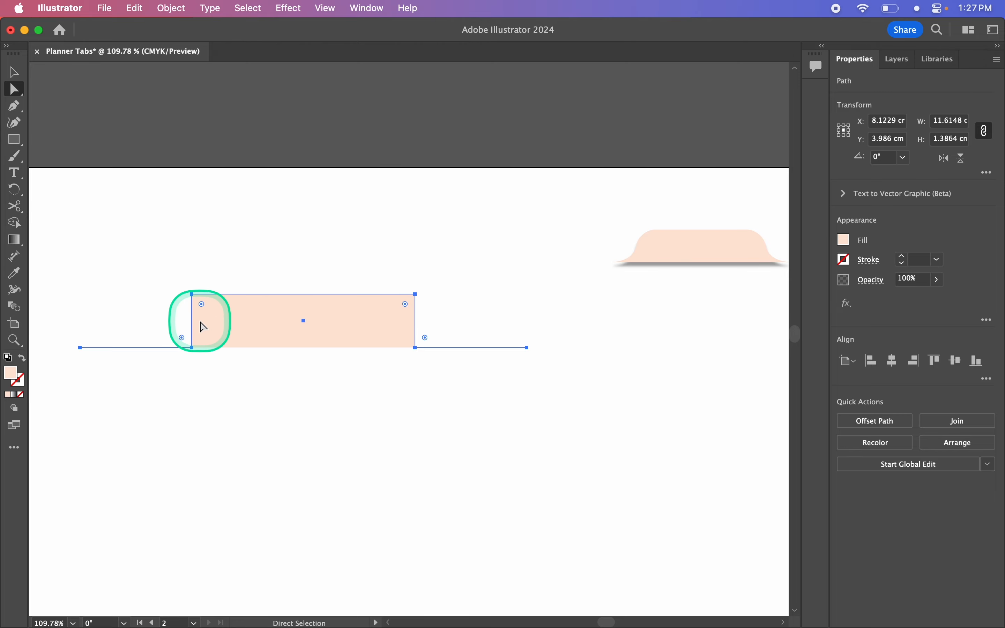
pyautogui.press('fn')
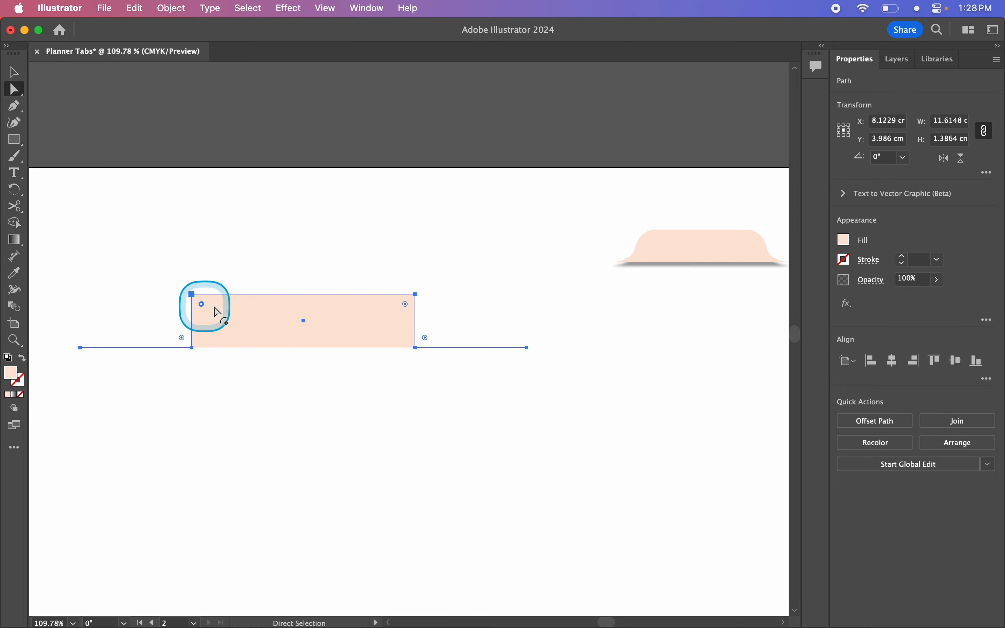
pyautogui.keyDown('shift'); pyautogui.click(405, 308); pyautogui.keyUp('shift')
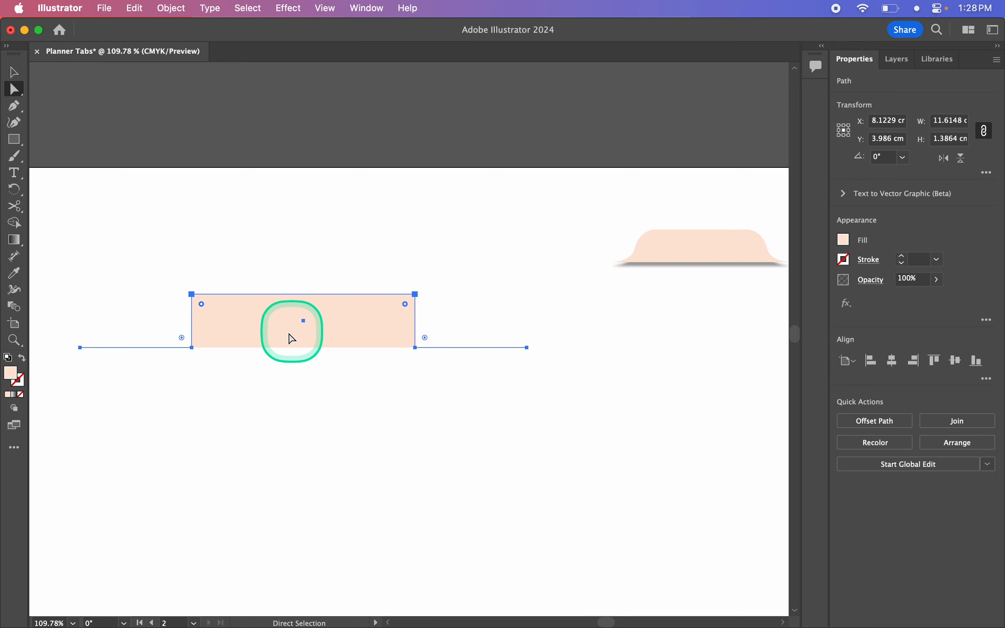
pyautogui.press('fn')
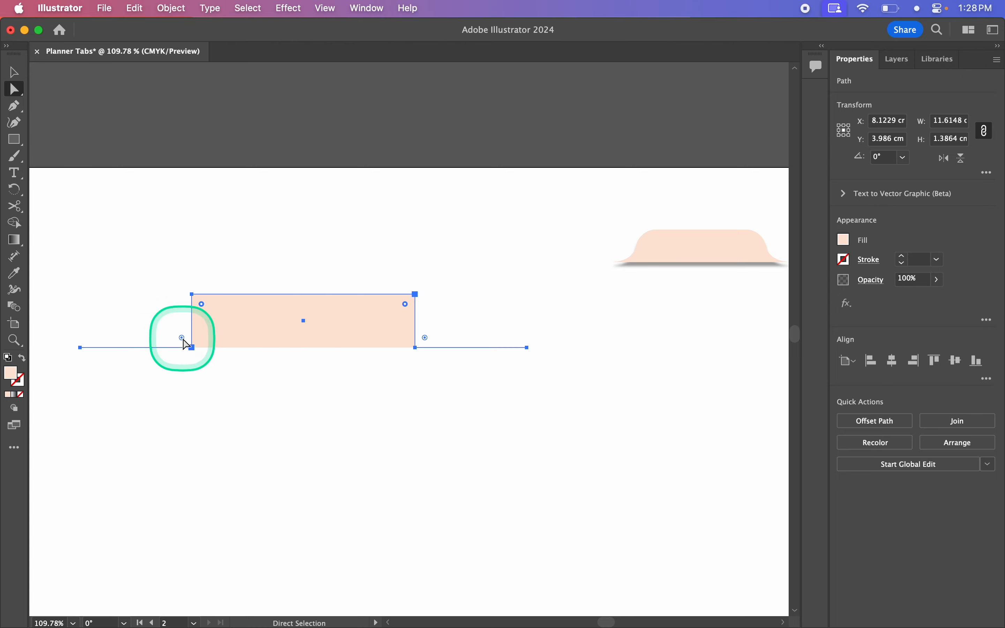
pyautogui.moveTo(202, 305); pyautogui.dragTo(230, 311)
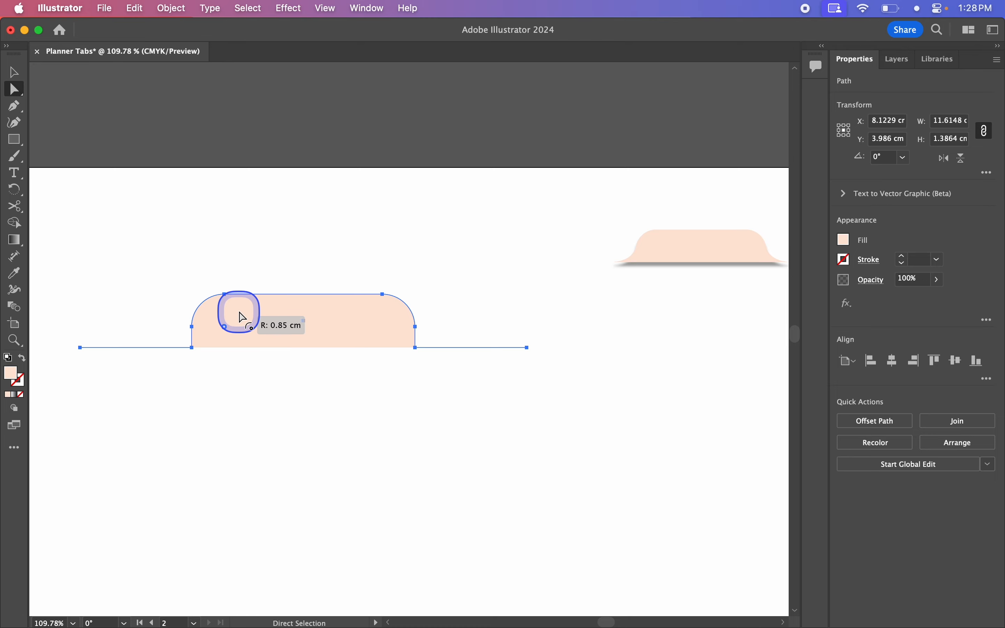
pyautogui.moveTo(239, 316); pyautogui.dragTo(231, 314)
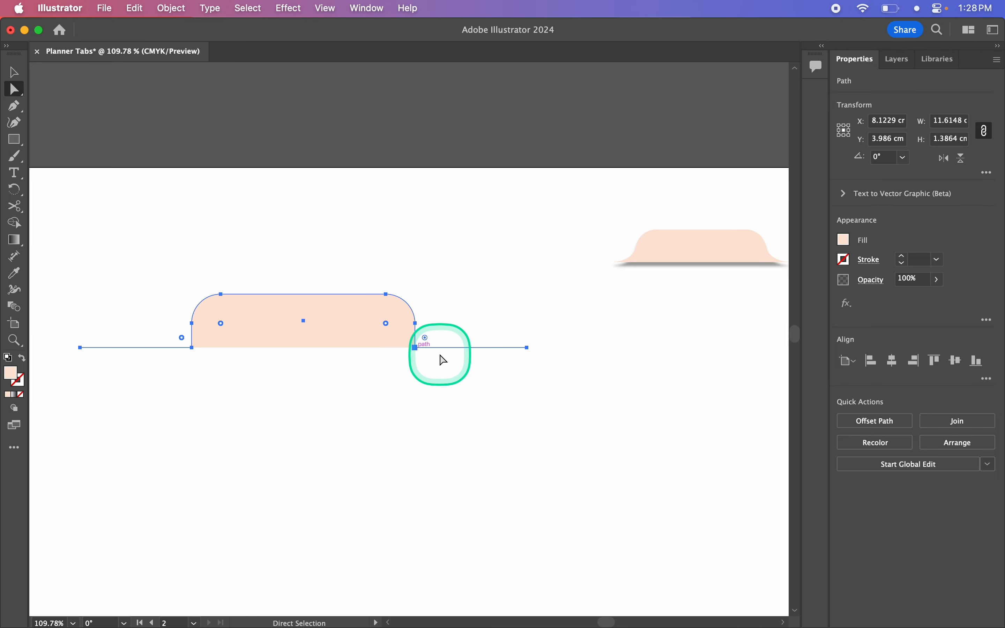
# Round the two lower corners together so they flare outward into the horizontal lines, and deselect the path.
pyautogui.press('shift')
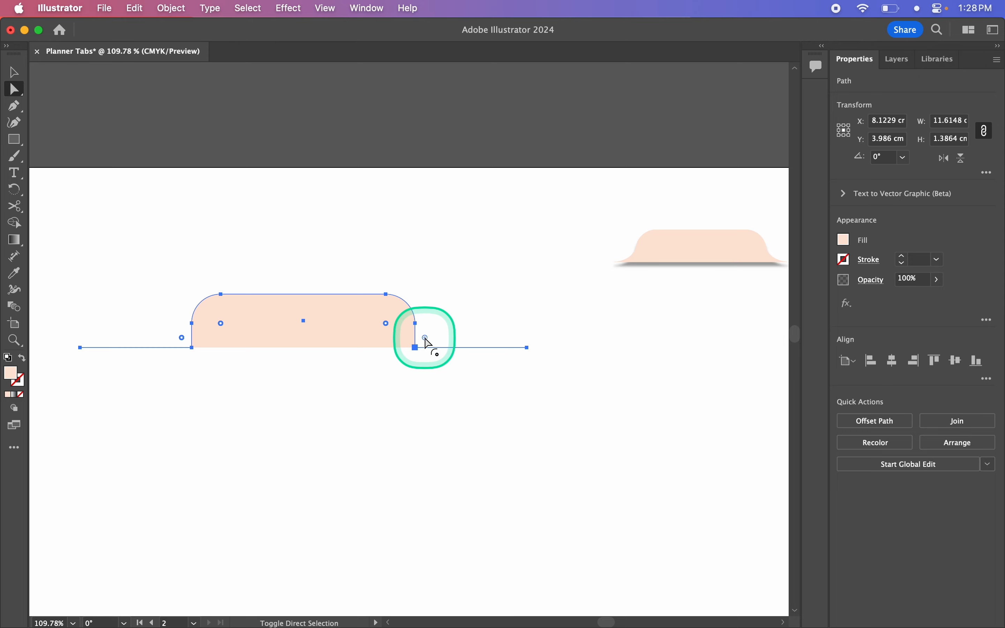
pyautogui.moveTo(427, 340); pyautogui.dragTo(463, 319)
pyautogui.click(400, 405)
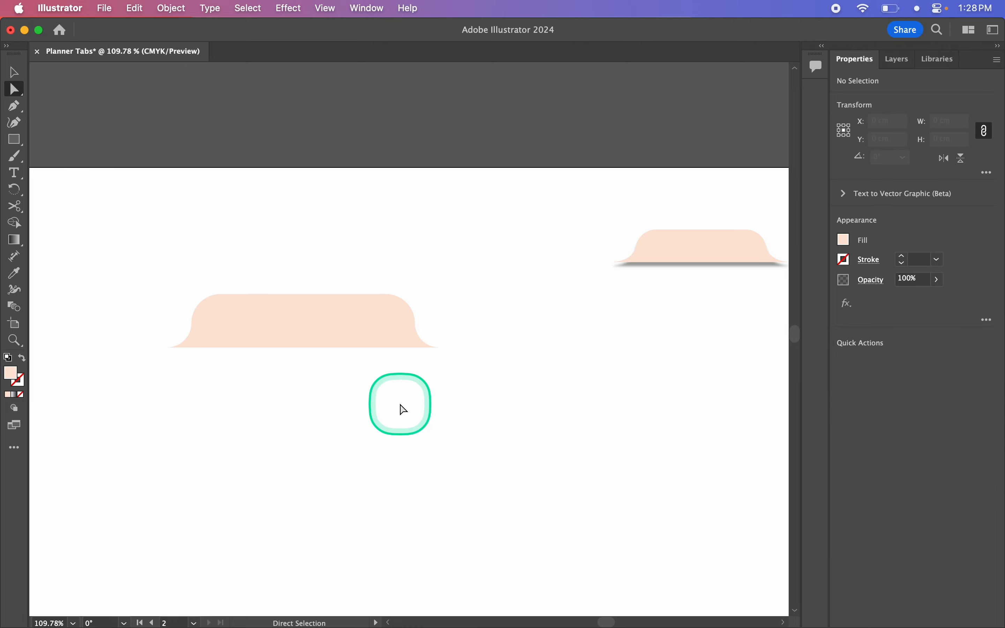
# Slightly reduce the radius of both upper corners of the tab together.
pyautogui.click(395, 329)
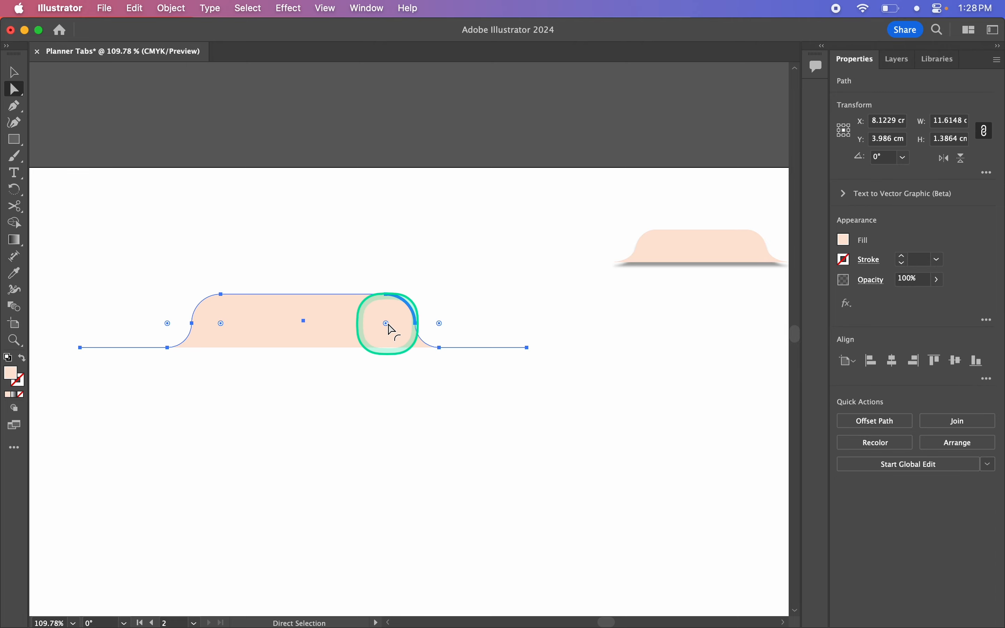
pyautogui.click(387, 324)
pyautogui.keyDown('shift'); pyautogui.click(221, 323); pyautogui.keyUp('shift')
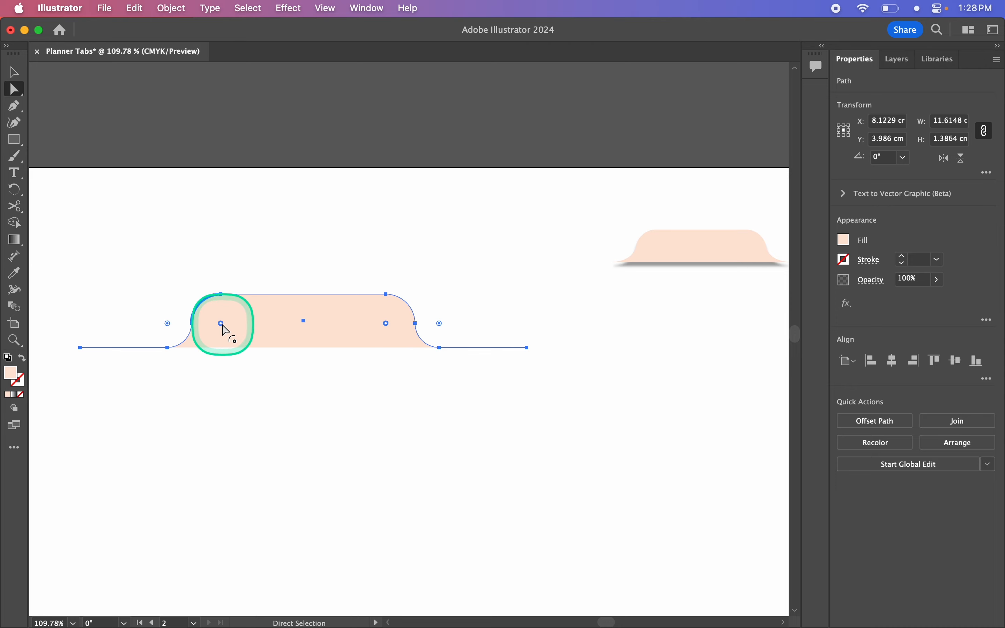
pyautogui.moveTo(223, 325); pyautogui.dragTo(216, 319)
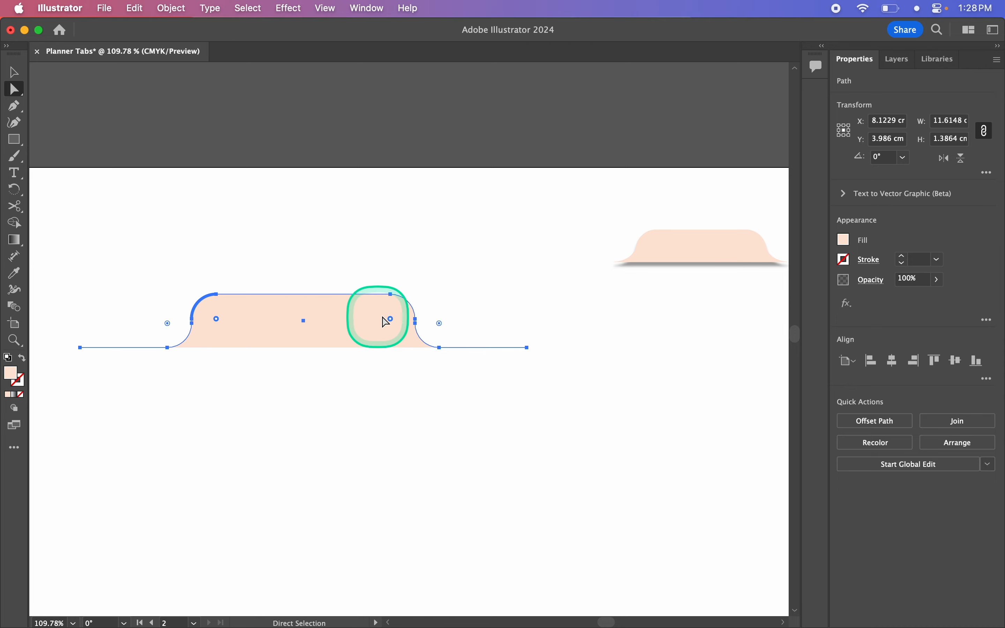
# Enlarge both lower corner curves to a radius of about 0.75 cm and move the tab slightly up and to the right.
pyautogui.click(440, 323)
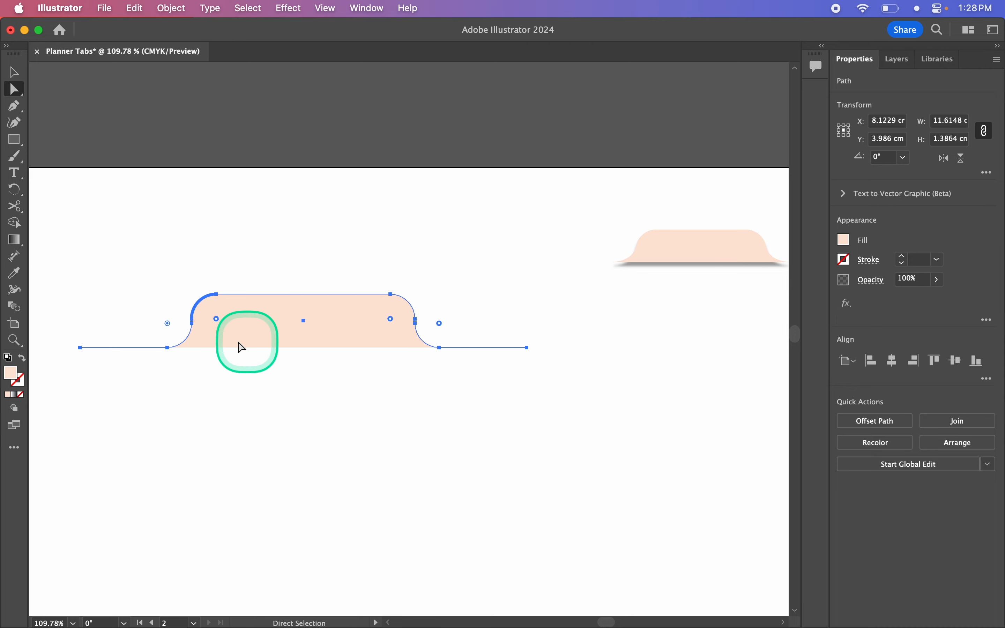
pyautogui.keyDown('shift'); pyautogui.click(168, 328); pyautogui.keyUp('shift')
pyautogui.moveTo(441, 322); pyautogui.dragTo(456, 322)
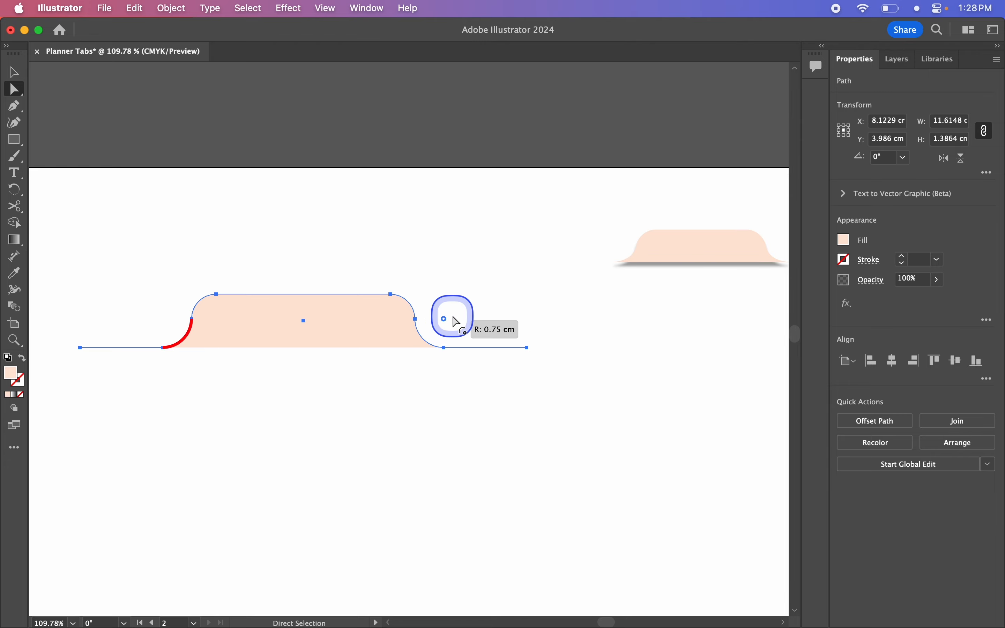
pyautogui.click(375, 431)
pyautogui.scroll(-2, 377, 433)
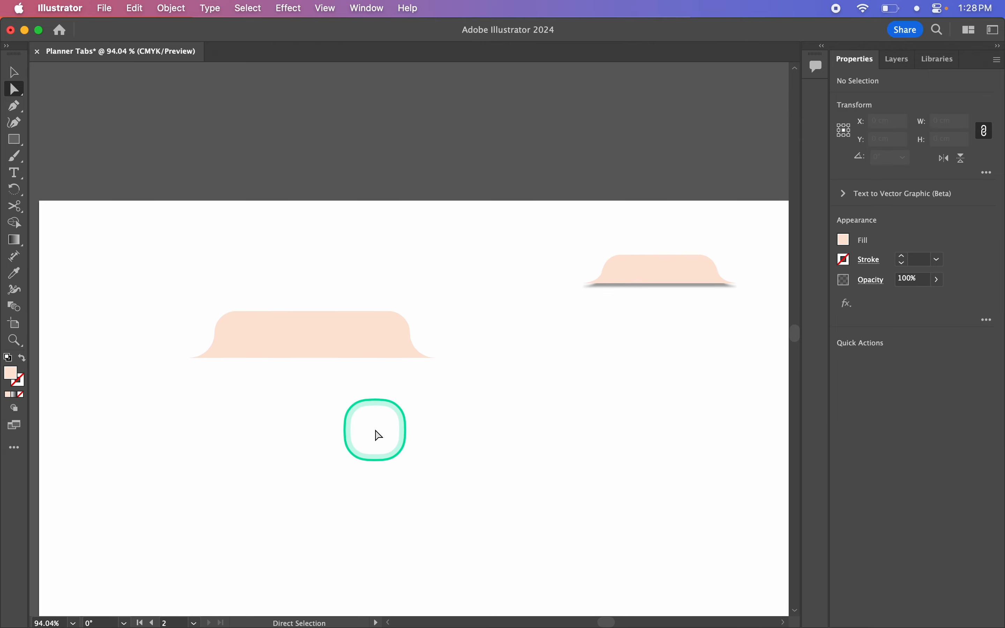
pyautogui.scroll(1, 376, 430)
pyautogui.moveTo(330, 329); pyautogui.dragTo(349, 312)
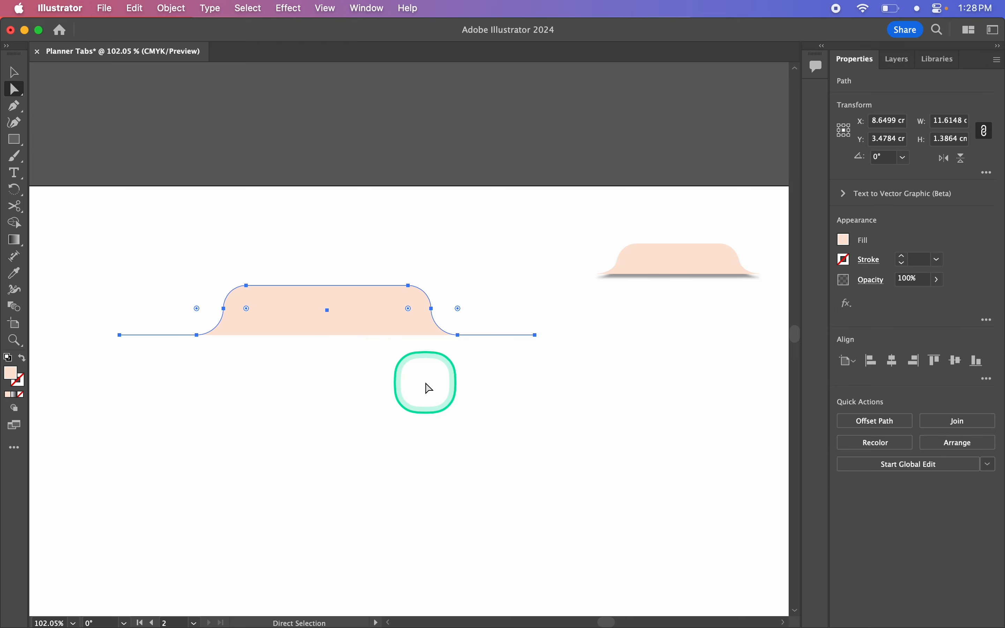
# Cut the path at the outer ends of both lower curves with Scissors and delete the two leftover horizontal lines.
pyautogui.press('c')
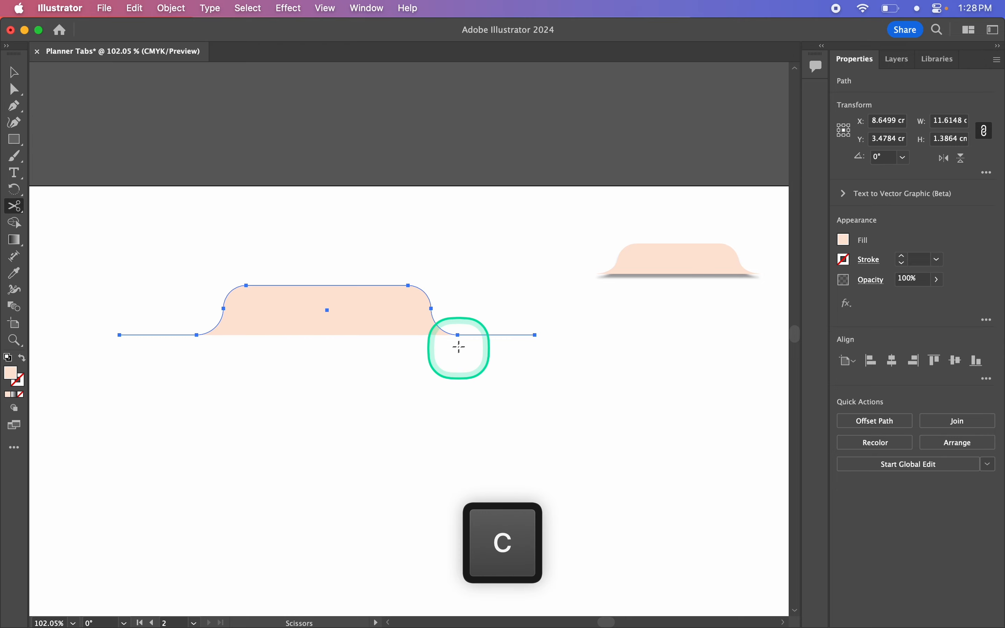
pyautogui.click(458, 336)
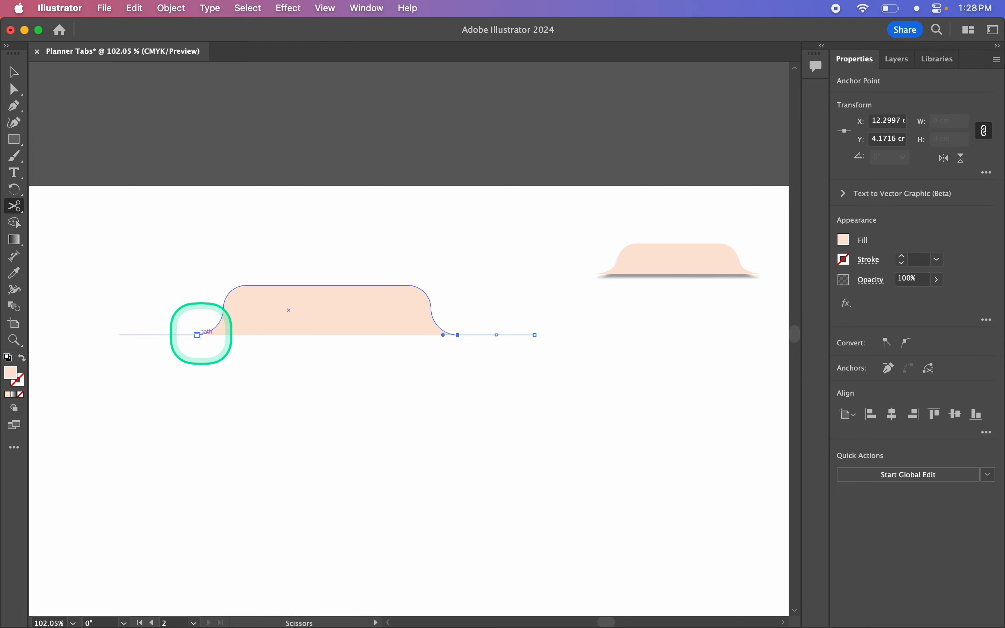
pyautogui.click(197, 335)
pyautogui.press('v')
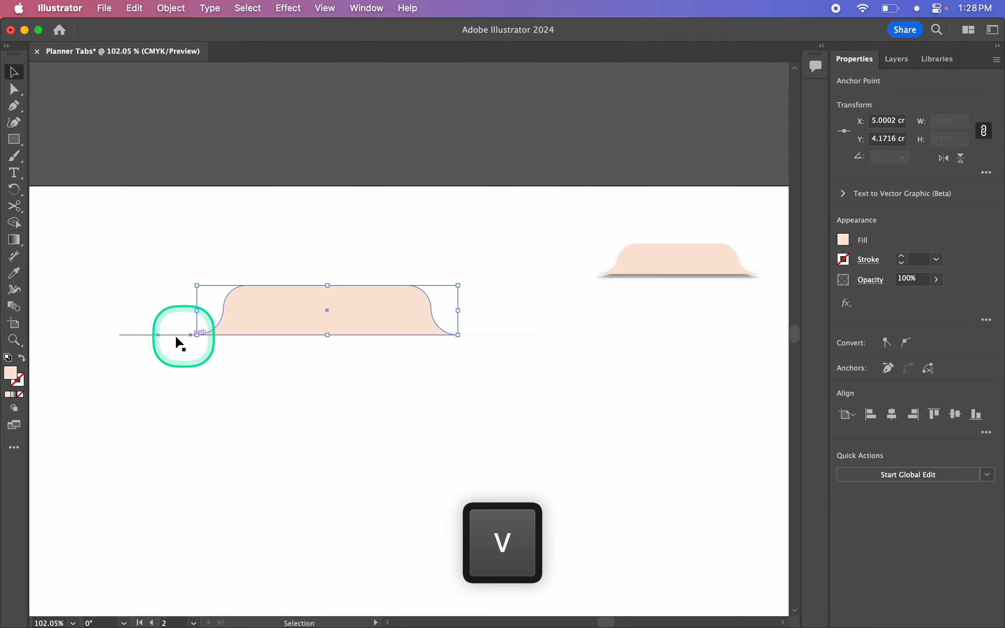
pyautogui.click(151, 310)
pyautogui.moveTo(152, 308); pyautogui.dragTo(146, 386)
pyautogui.press('Delete')
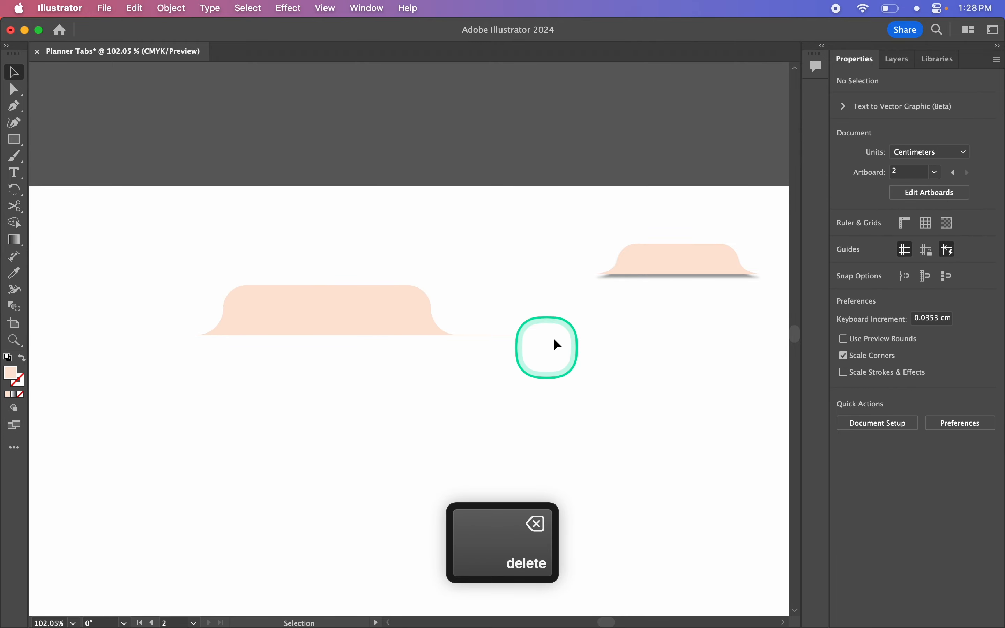
pyautogui.moveTo(547, 264); pyautogui.dragTo(470, 395)
pyautogui.press('Delete')
# Close the open tab path with the Pen tool by adding a straight bottom edge between its two lower endpoints.
pyautogui.click(349, 321)
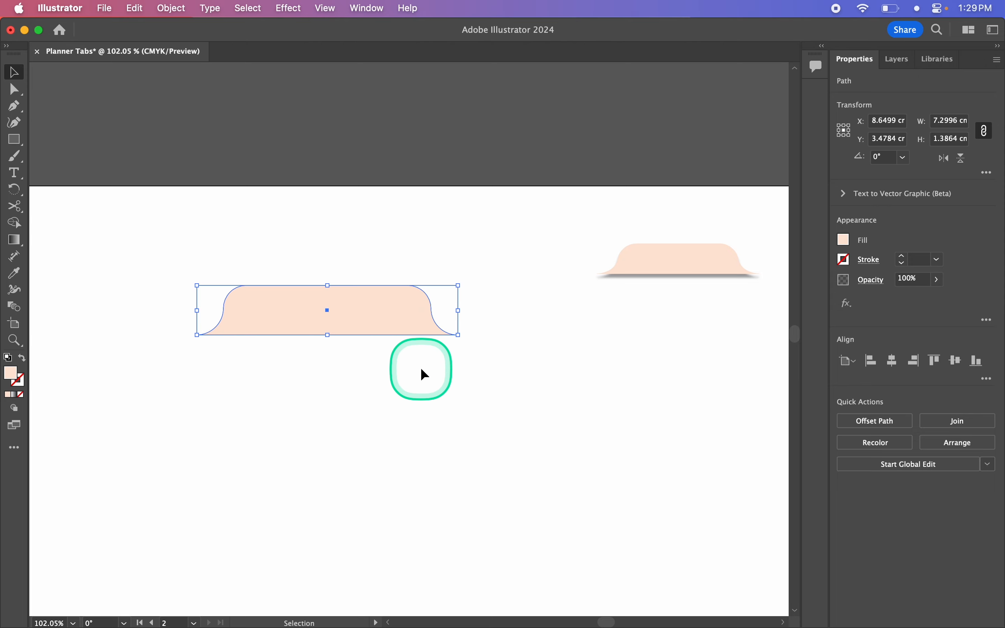
pyautogui.press('p')
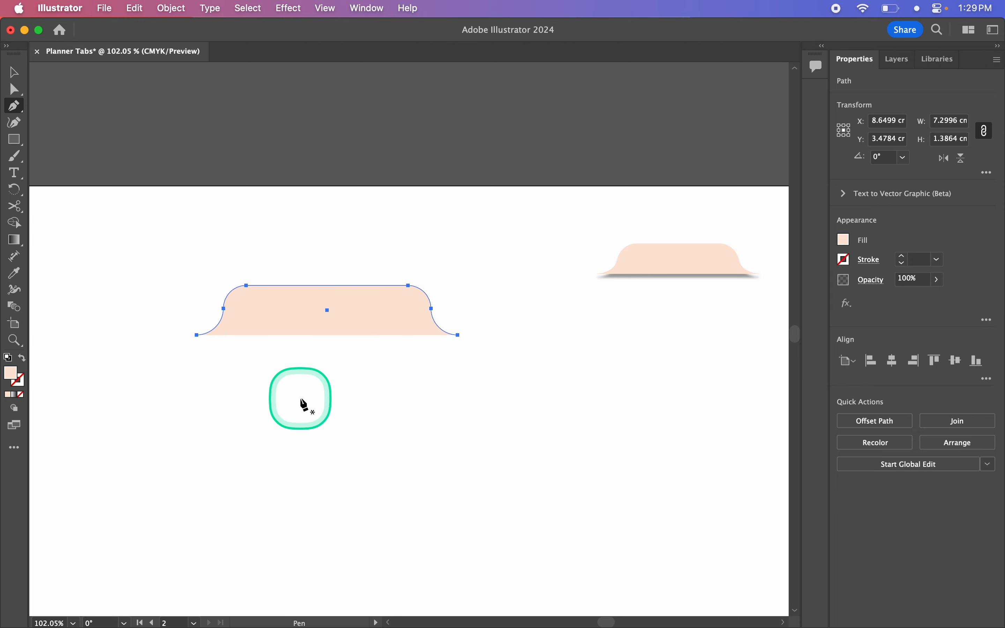
pyautogui.click(197, 335)
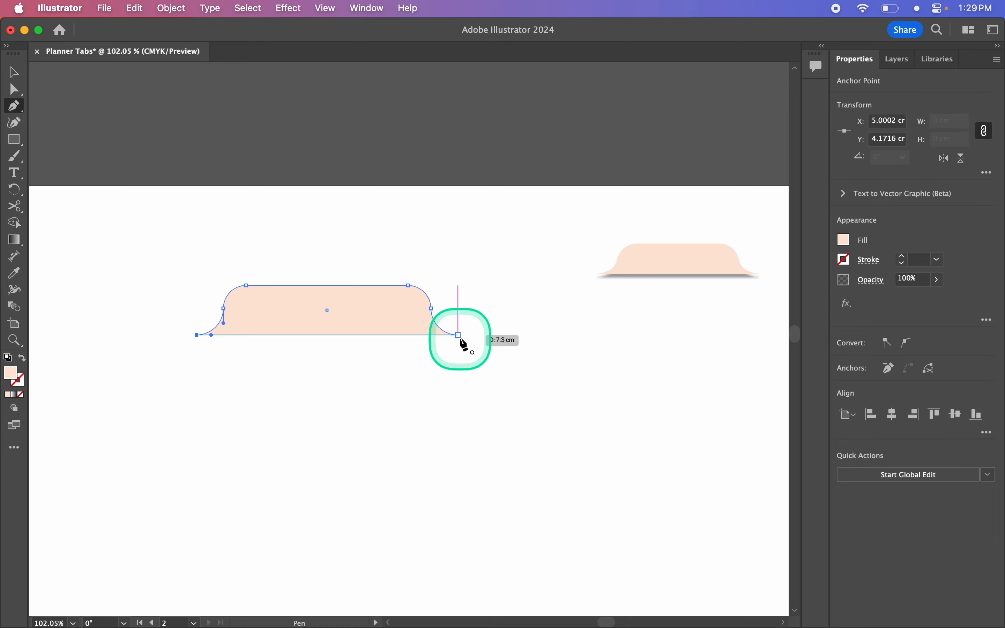
pyautogui.click(459, 335)
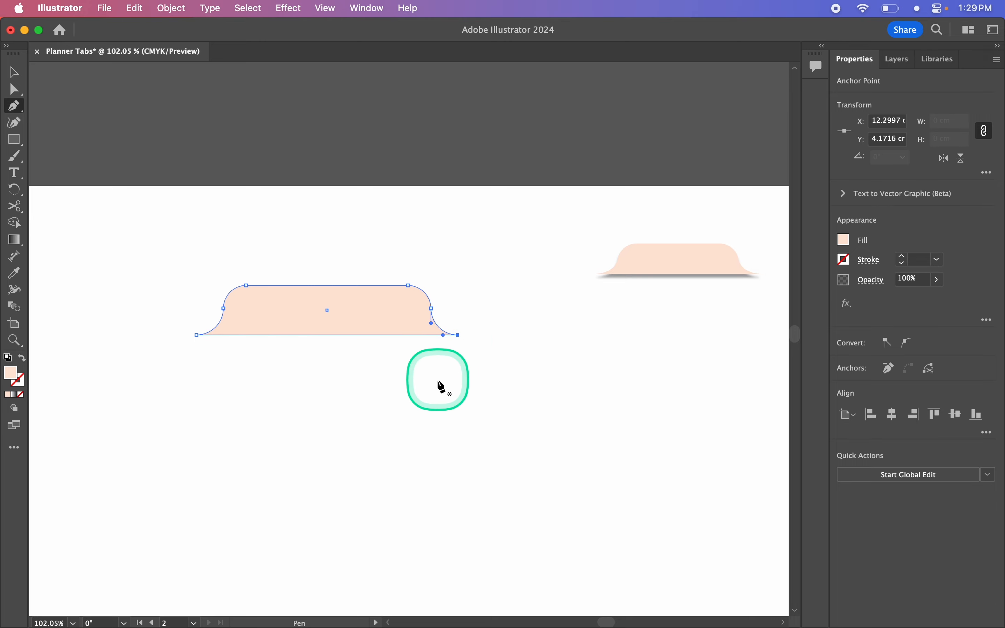
# Scale the closed tab shape down proportionally to about 4.79 × 0.91 cm.
pyautogui.press('v')
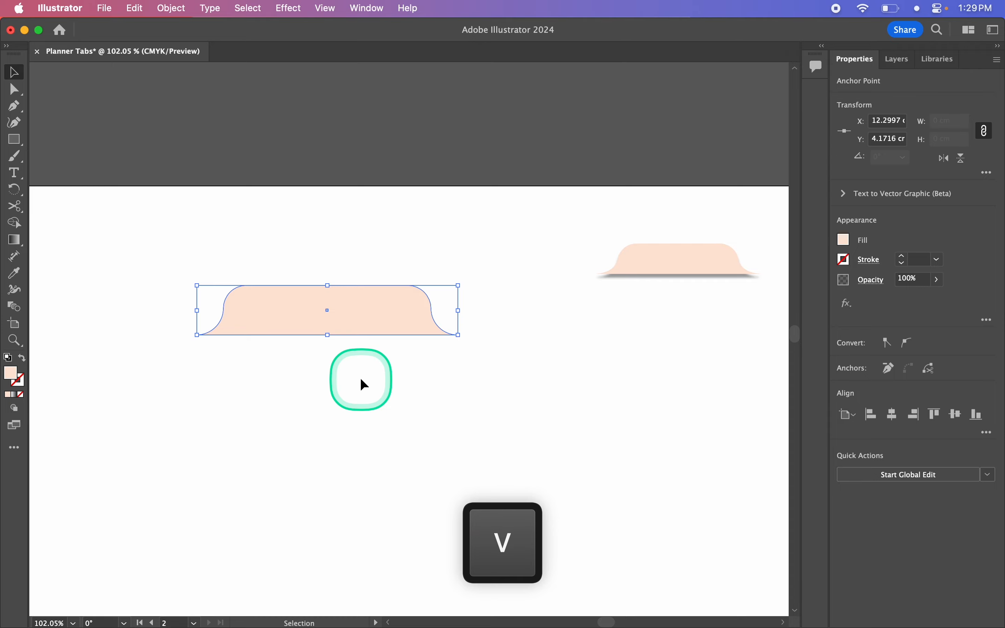
pyautogui.click(361, 378)
pyautogui.scroll(-2, 352, 392)
pyautogui.scroll(-1, 352, 394)
pyautogui.hscroll(-4, 352, 395)
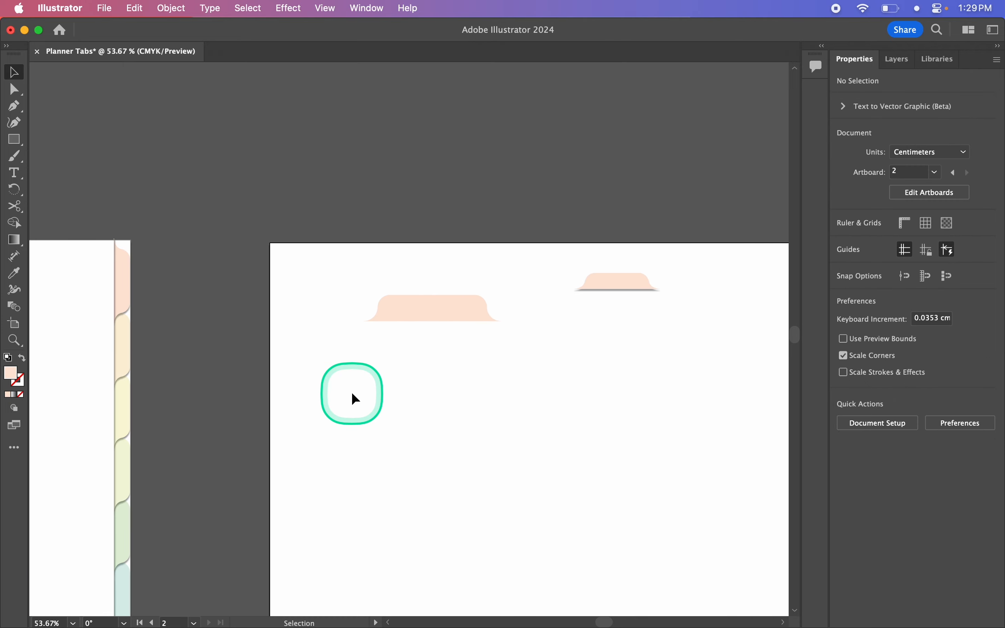
pyautogui.click(439, 296)
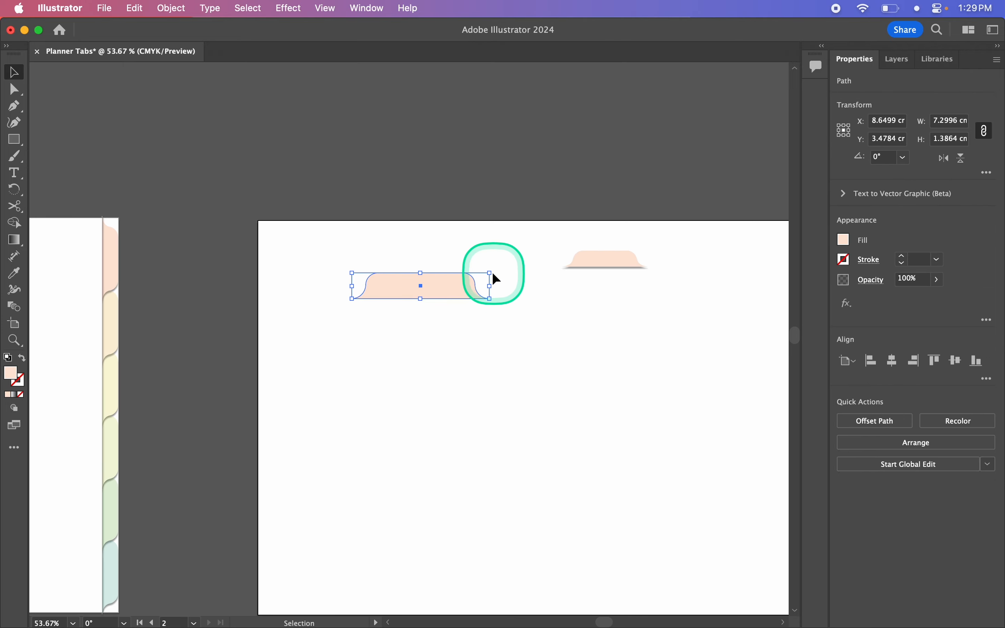
pyautogui.moveTo(489, 273); pyautogui.dragTo(453, 284)
pyautogui.click(385, 312)
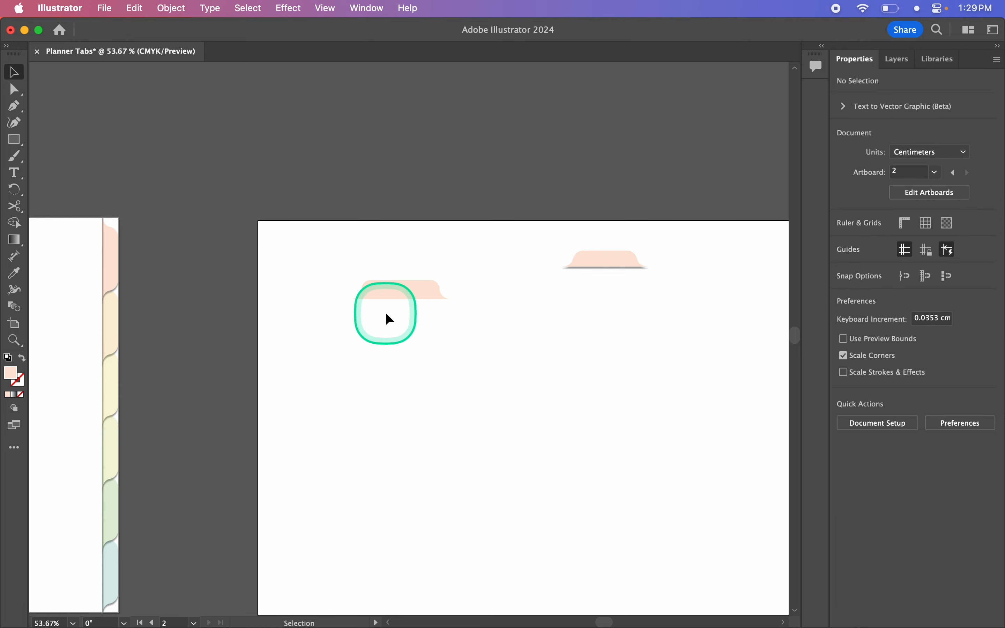
pyautogui.scroll(5, 385, 312)
pyautogui.click(430, 253)
pyautogui.moveTo(548, 231); pyautogui.dragTo(530, 235)
pyautogui.click(459, 360)
pyautogui.scroll(-5, 459, 359)
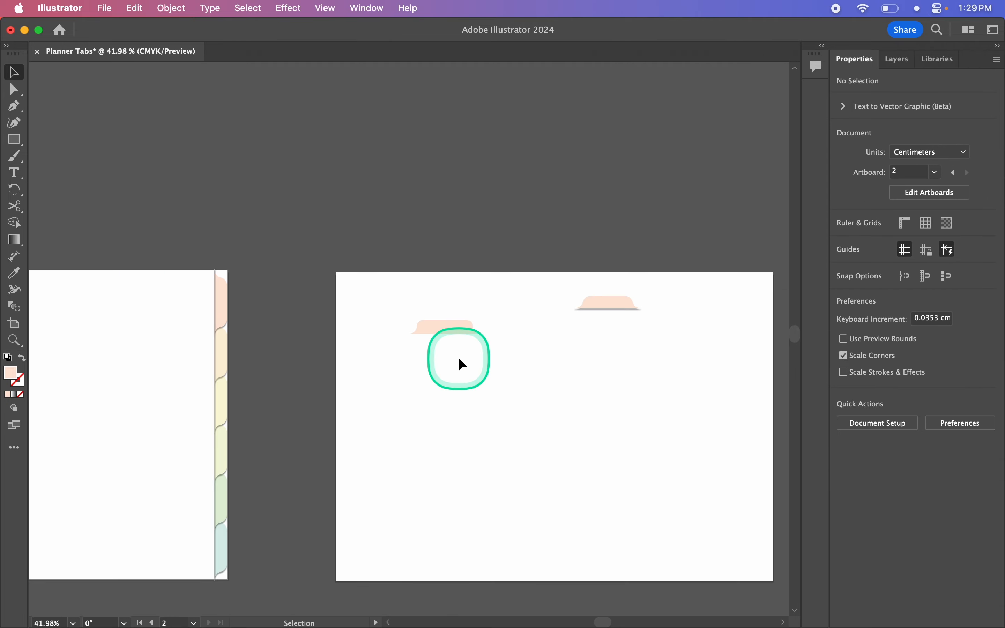
# Try adjusting the radius of the tab's upper corners with Direct Selection and undo the change.
pyautogui.click(397, 291)
pyautogui.scroll(5, 397, 291)
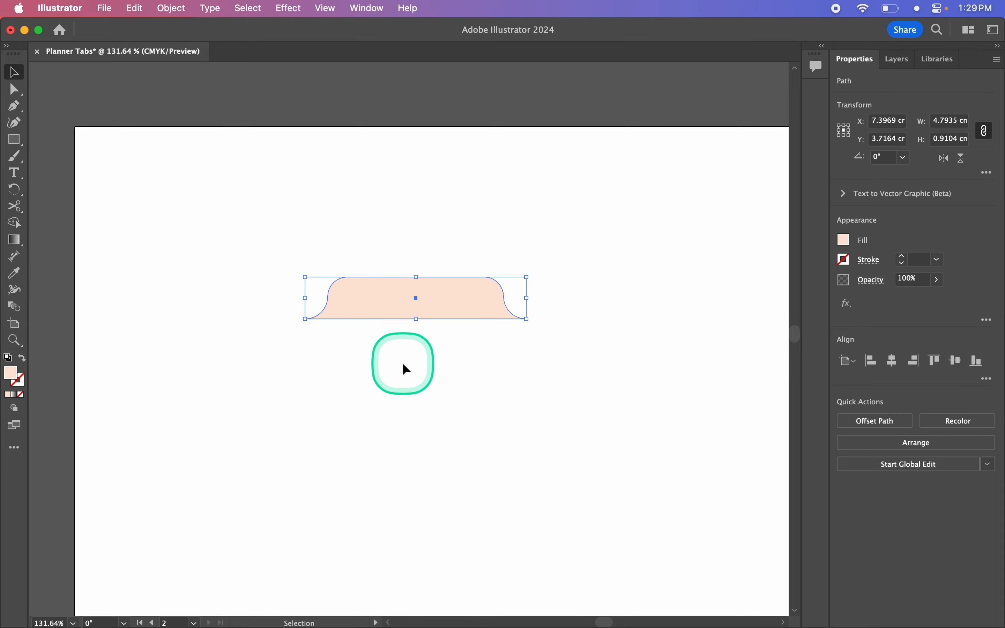
pyautogui.press('a')
pyautogui.moveTo(347, 297); pyautogui.dragTo(345, 296)
pyautogui.press('super+z')
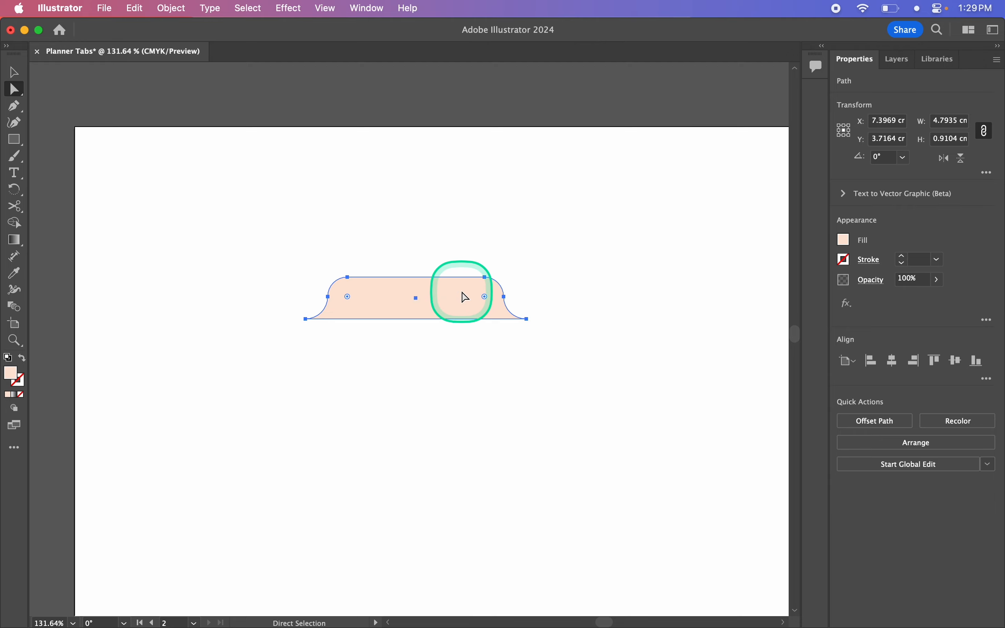
pyautogui.click(477, 340)
pyautogui.click(481, 297)
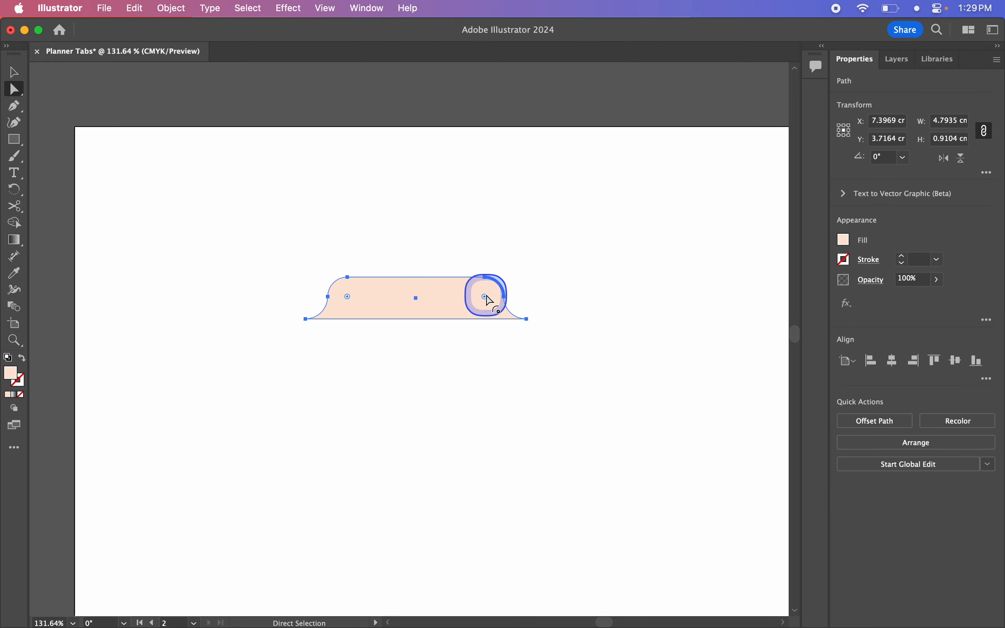
pyautogui.click(447, 357)
pyautogui.click(473, 303)
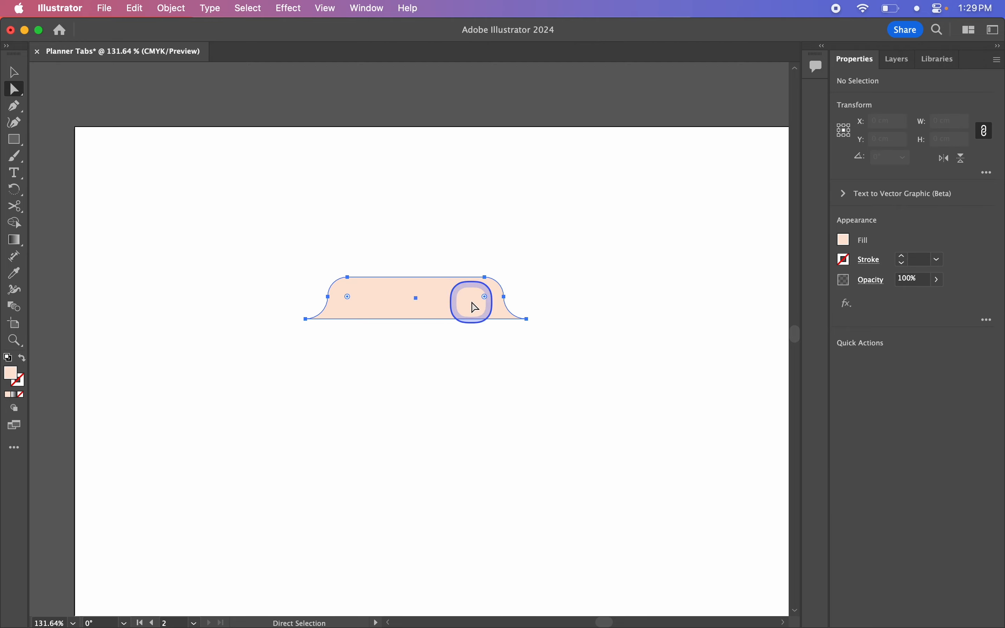
pyautogui.moveTo(485, 297); pyautogui.dragTo(379, 364)
pyautogui.click(454, 381)
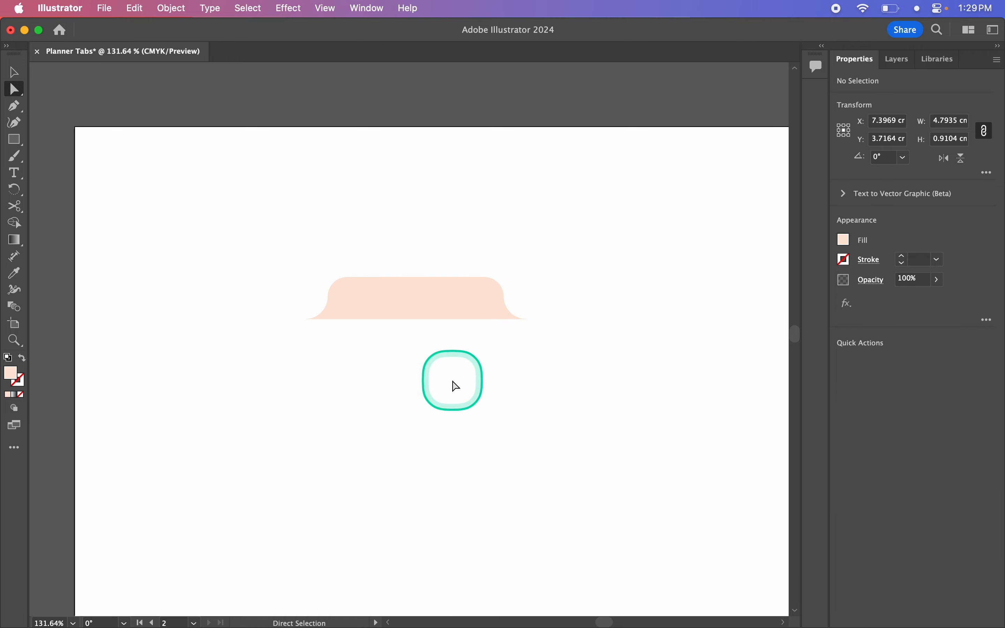
pyautogui.scroll(-5, 453, 382)
pyautogui.scroll(-2, 453, 382)
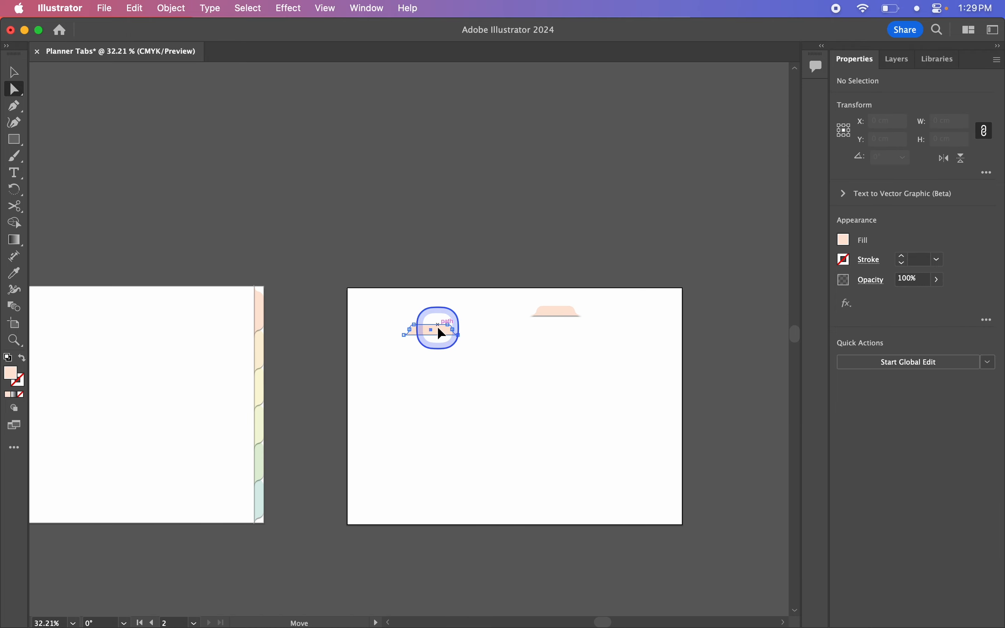
pyautogui.moveTo(638, 335); pyautogui.dragTo(643, 332)
pyautogui.press('super+z')
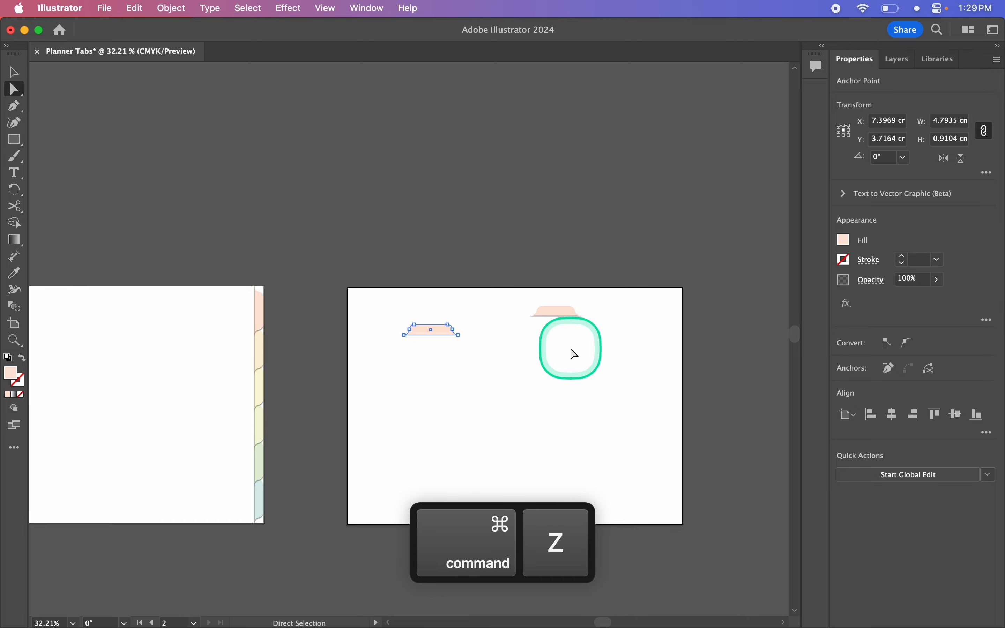
# Rotate the tab to 270° and place it along the artboard's right edge, its upper tip slightly above the top corner.
pyautogui.press('v')
pyautogui.click(523, 359)
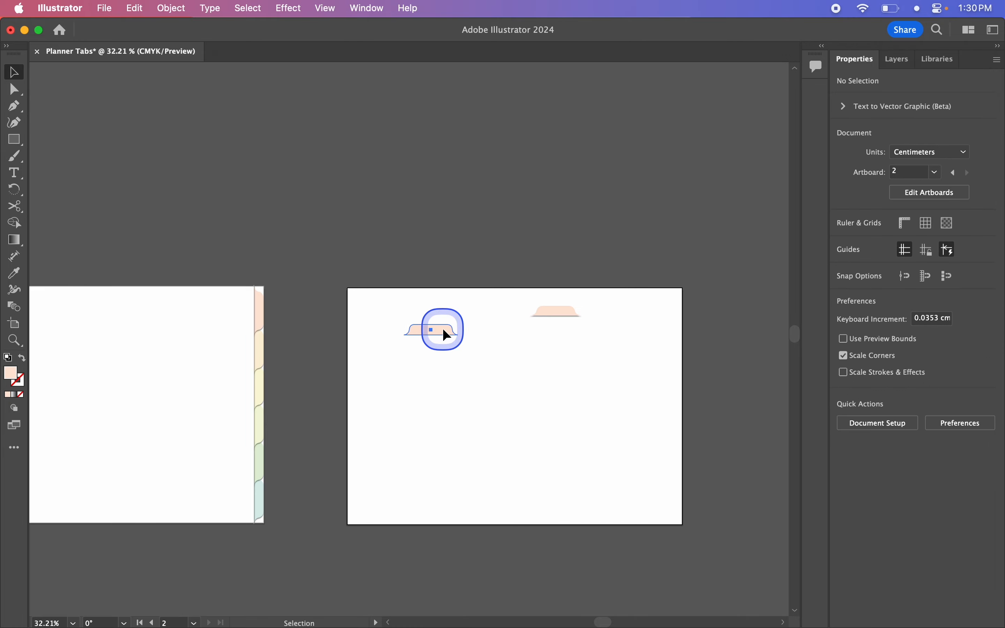
pyautogui.moveTo(443, 328); pyautogui.dragTo(659, 301)
pyautogui.scroll(1, 660, 321)
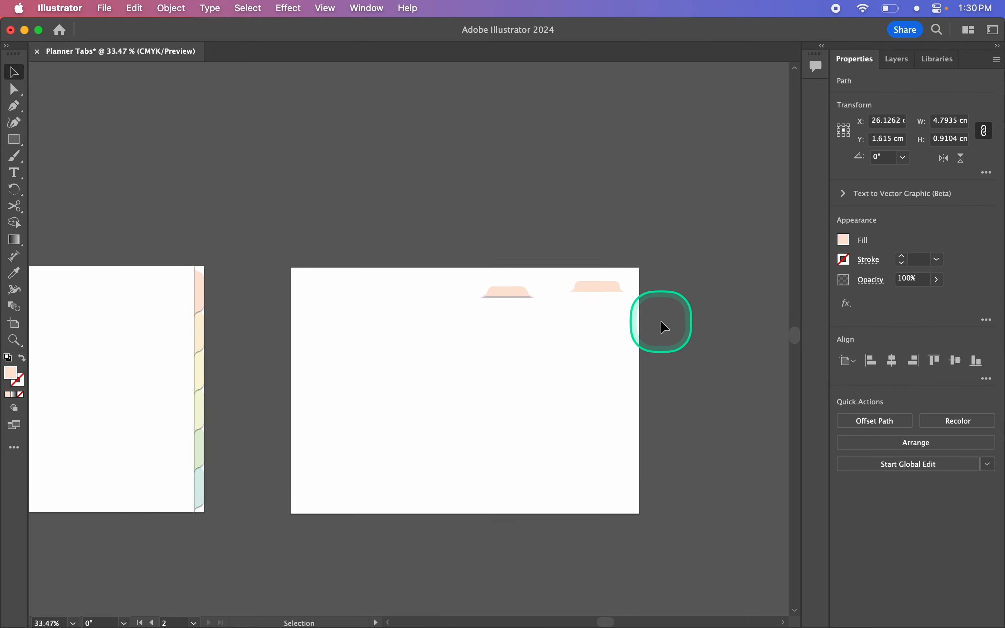
pyautogui.scroll(1, 660, 320)
pyautogui.moveTo(628, 269)
pyautogui.mouseDown()
pyautogui.moveTo(618, 327)
pyautogui.moveTo(642, 282)
pyautogui.mouseUp()
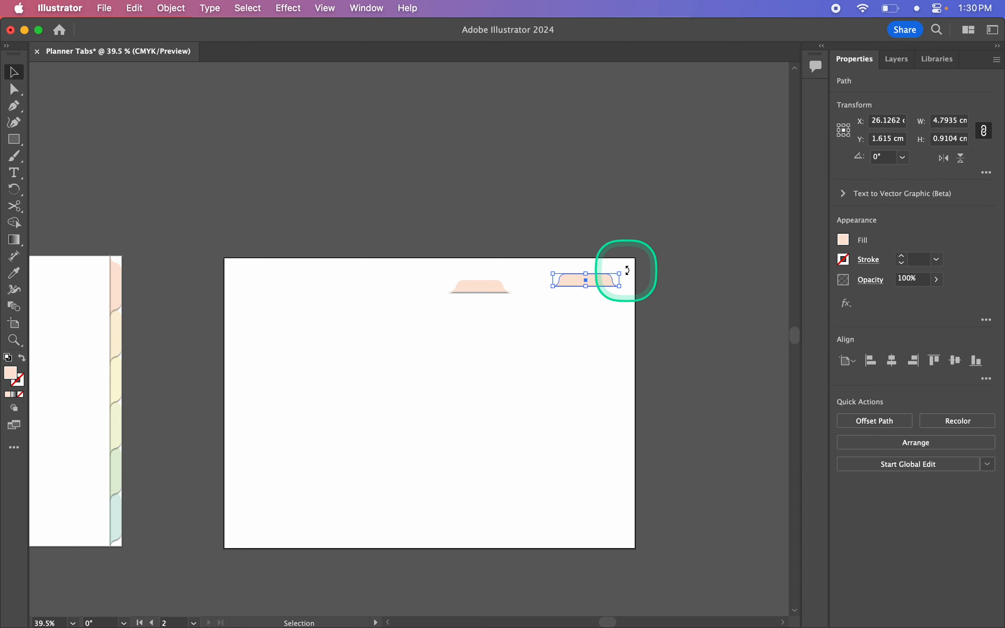
pyautogui.moveTo(628, 271); pyautogui.dragTo(600, 254)
pyautogui.scroll(6, 630, 309)
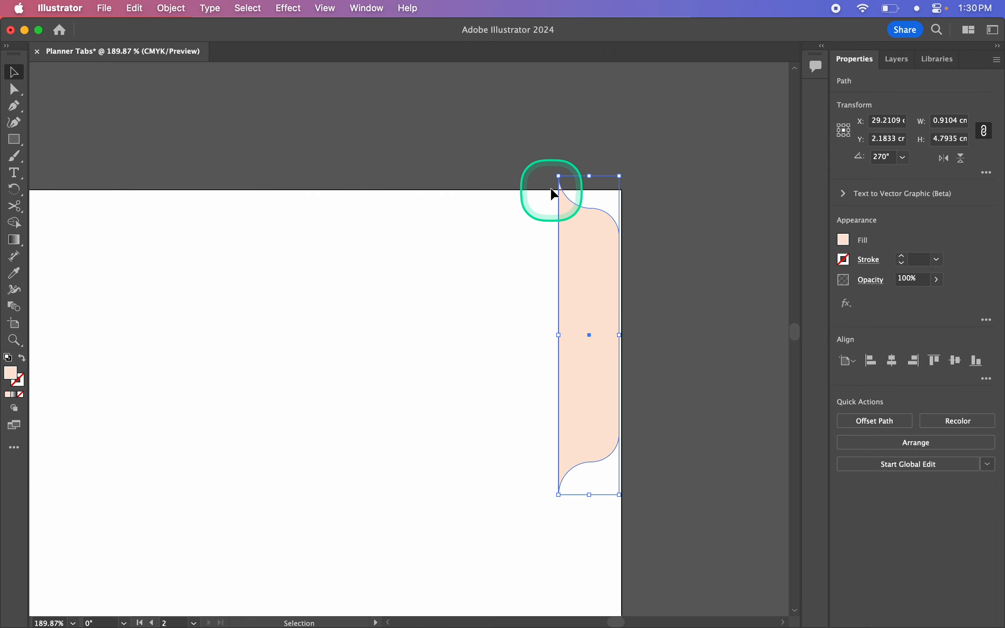
# Compare the placed tab with the finished tabs on the first artboard, examining their edge alignment, overlap and shadows.
pyautogui.click(640, 244)
pyautogui.scroll(-2, 640, 244)
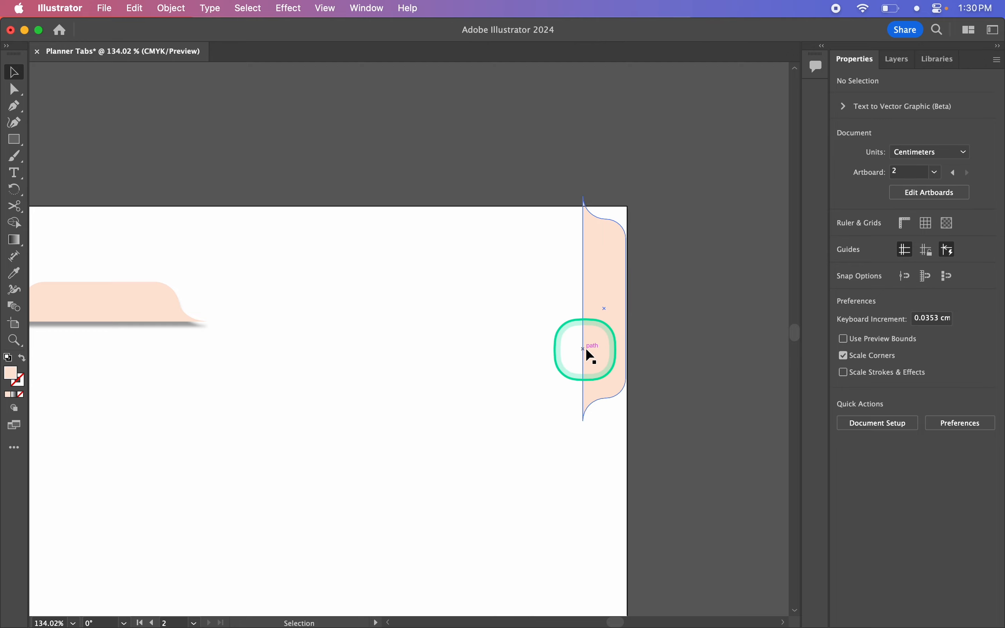
pyautogui.click(590, 351)
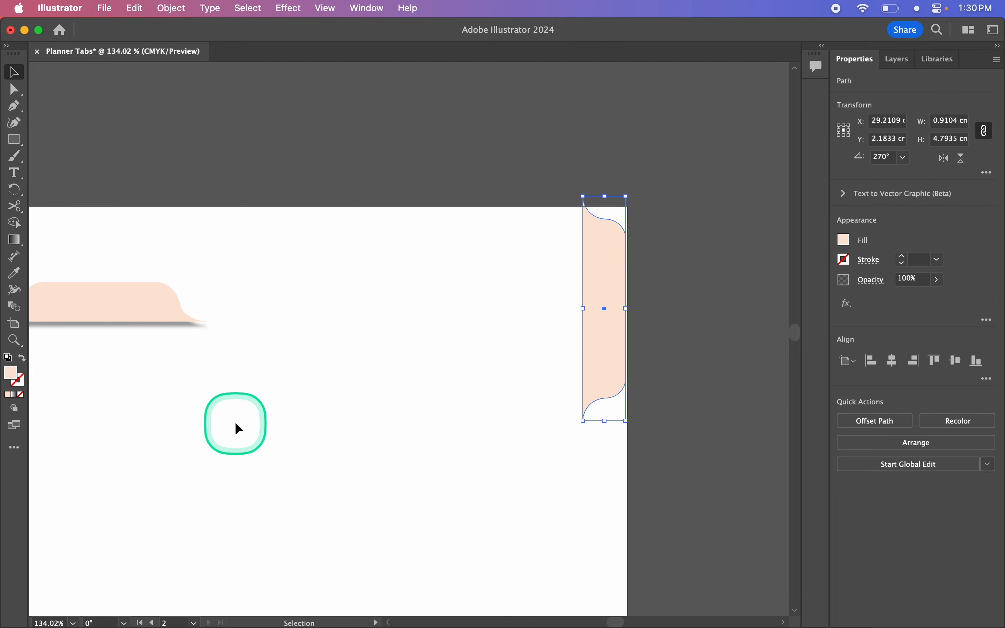
pyautogui.hscroll(-4, 234, 421)
pyautogui.scroll(-3, 190, 370)
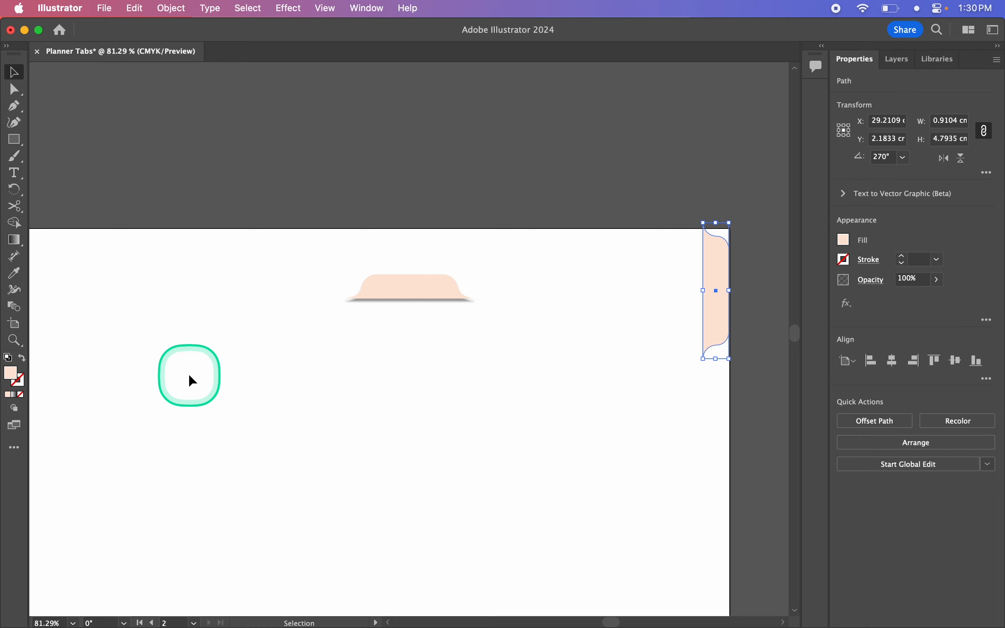
pyautogui.scroll(5, 188, 376)
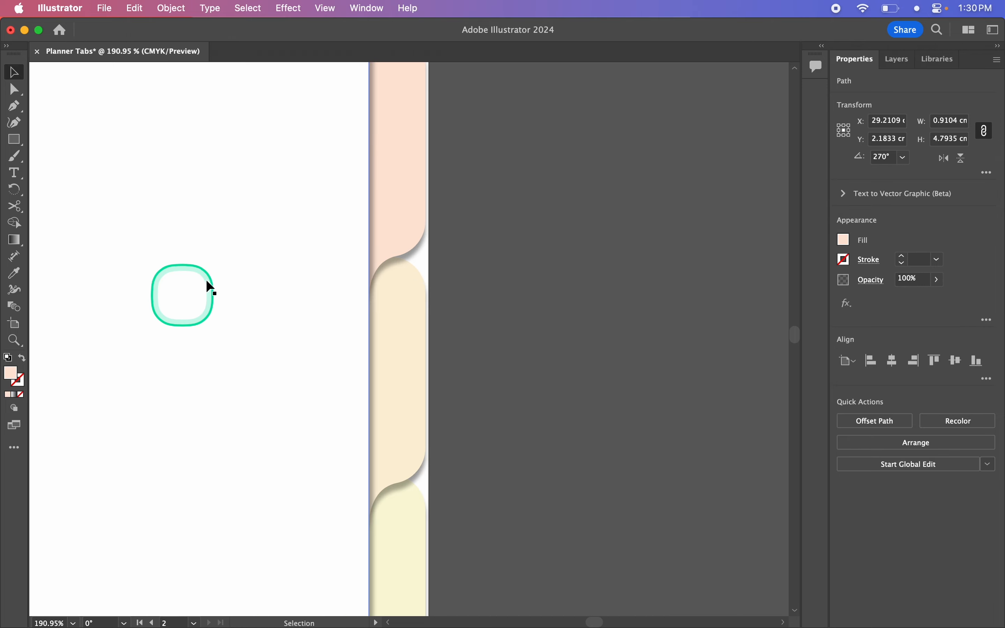
pyautogui.moveTo(210, 287); pyautogui.dragTo(371, 357)
pyautogui.scroll(-5, 367, 350)
pyautogui.hscroll(10, 368, 353)
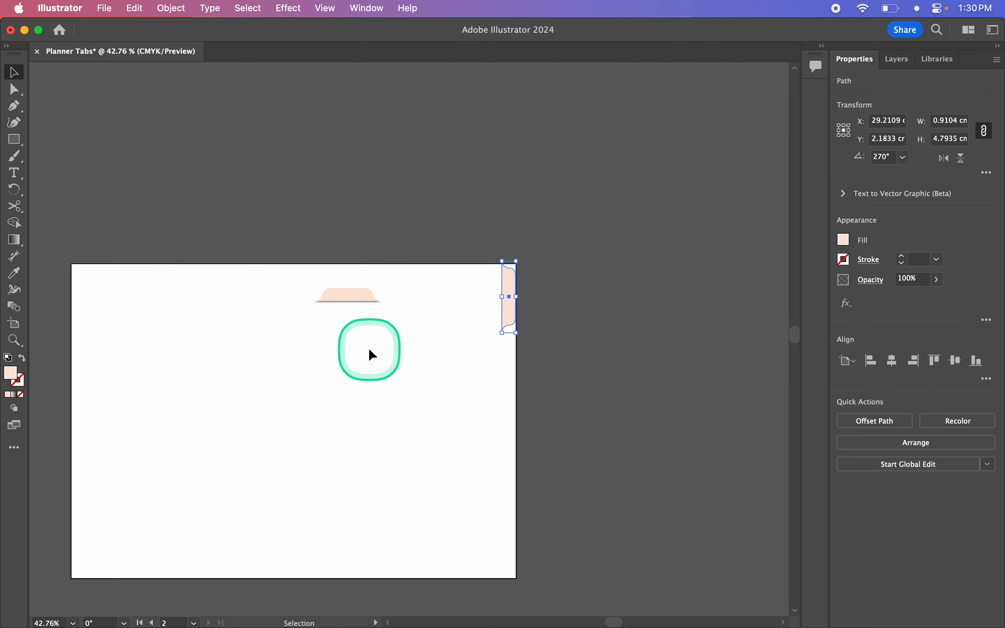
pyautogui.scroll(3, 528, 299)
pyautogui.scroll(5, 528, 299)
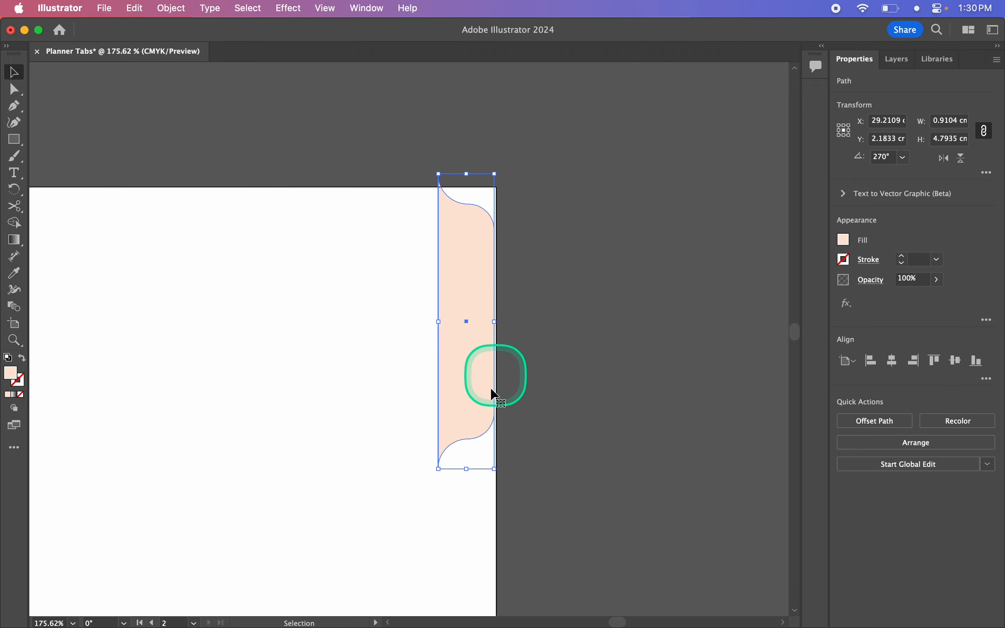
# Add a Multiply drop shadow to the vertical tab with 60% opacity, 0 cm X offset, 0.07 cm Y offset and 0.03 cm blur.
pyautogui.click(847, 303)
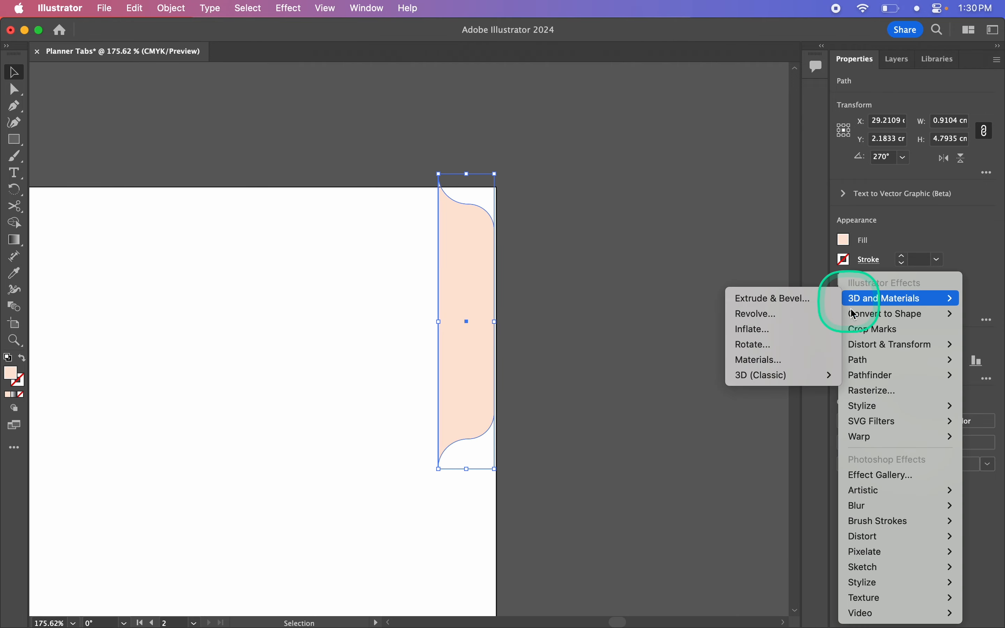
pyautogui.moveTo(882, 414)
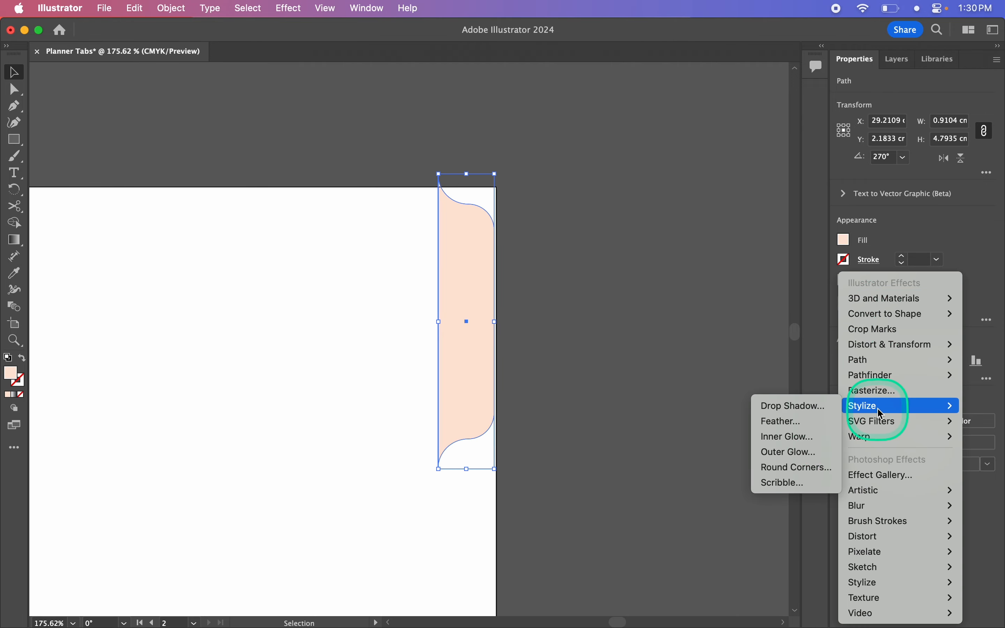
pyautogui.click(791, 406)
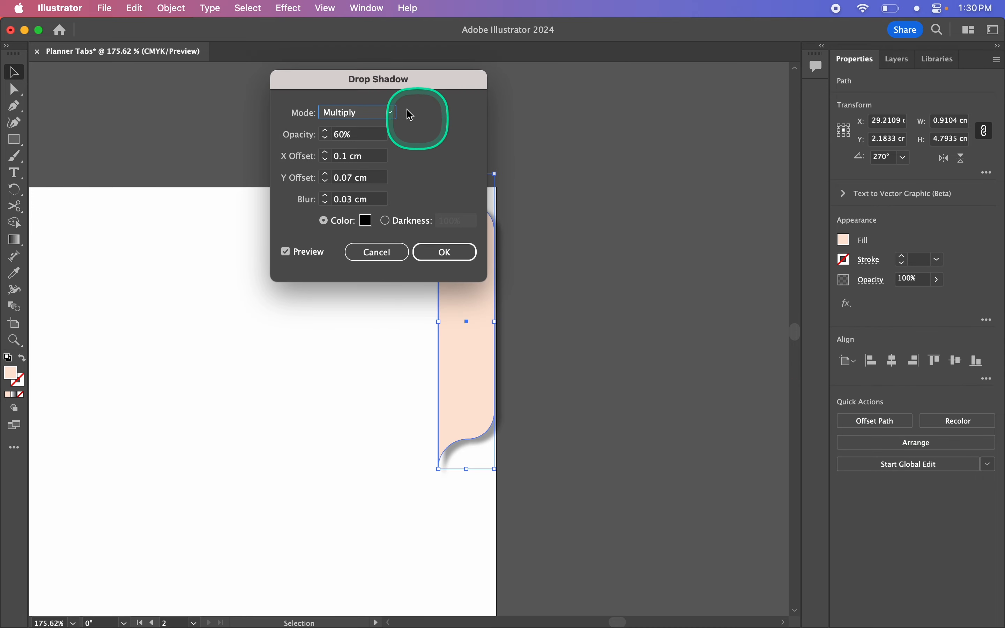
pyautogui.moveTo(406, 85); pyautogui.dragTo(251, 95)
pyautogui.moveTo(229, 97); pyautogui.dragTo(310, 98)
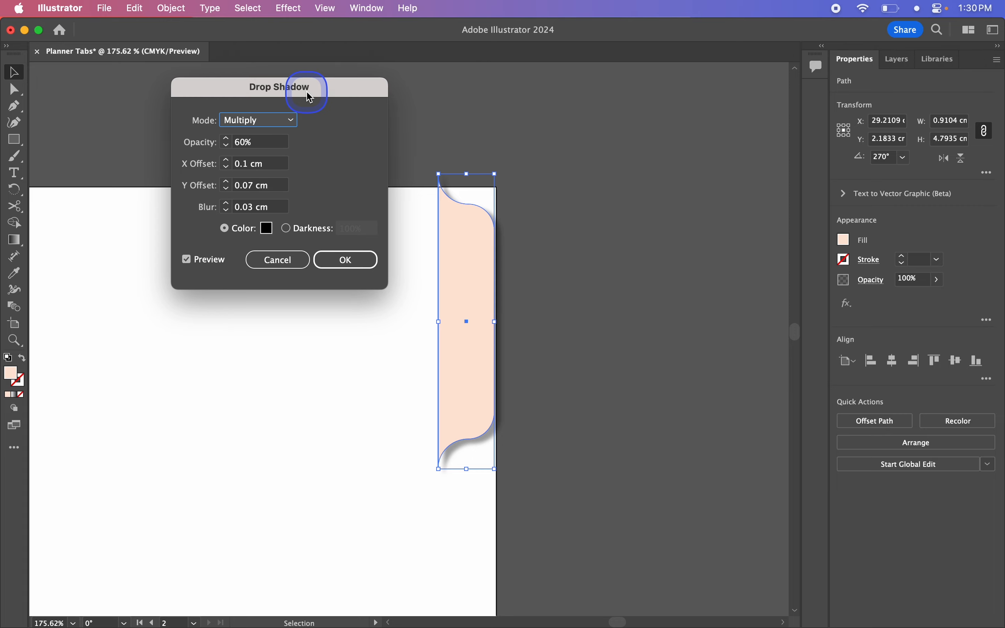
pyautogui.click(225, 165)
pyautogui.click(227, 168)
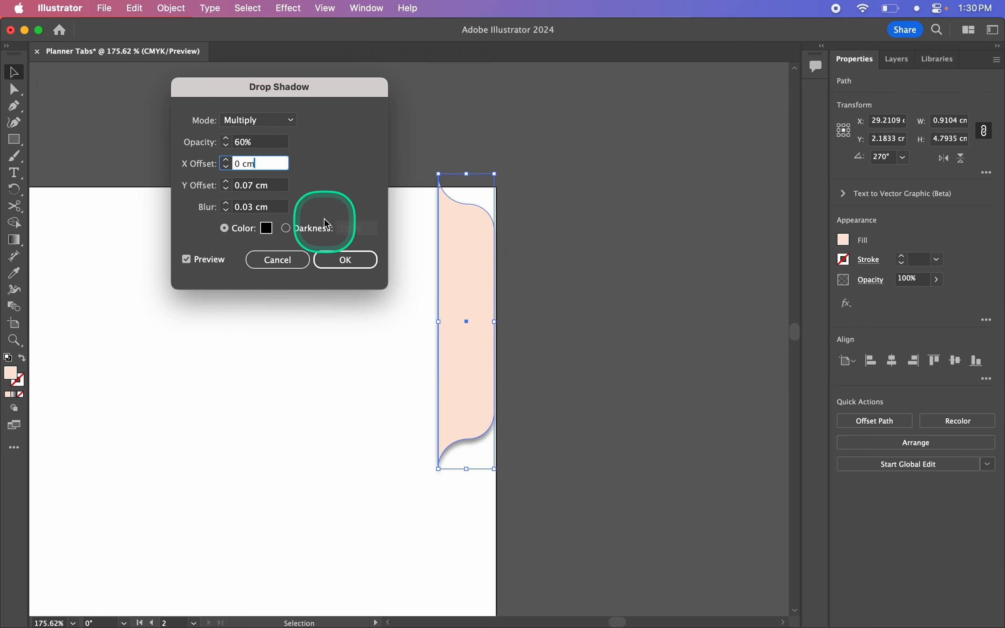
pyautogui.click(339, 262)
pyautogui.click(634, 277)
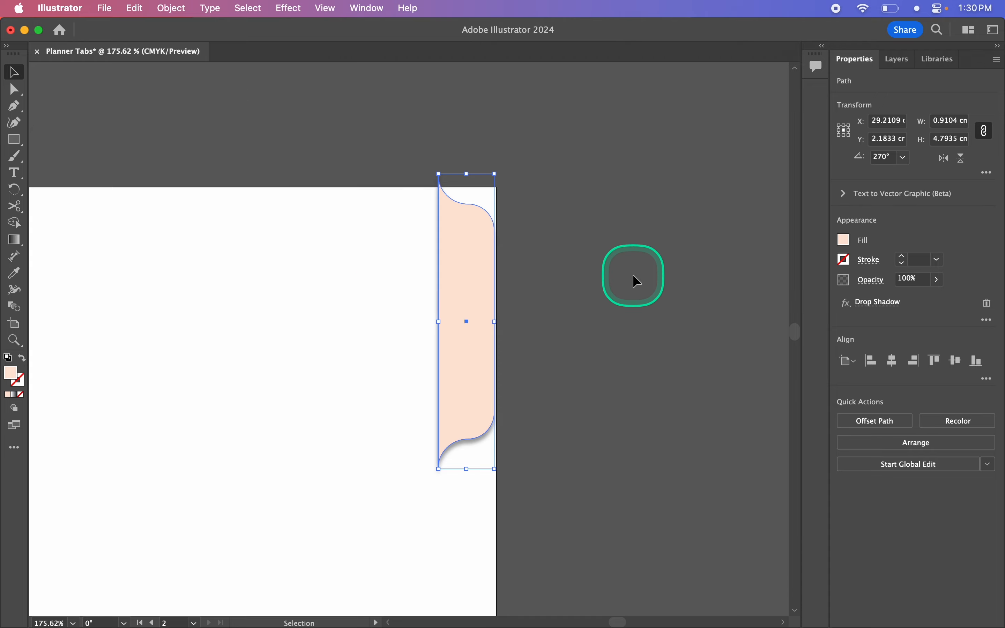
# Delete the old horizontal reference tab from the second artboard.
pyautogui.scroll(-5, 633, 274)
pyautogui.scroll(2, 633, 275)
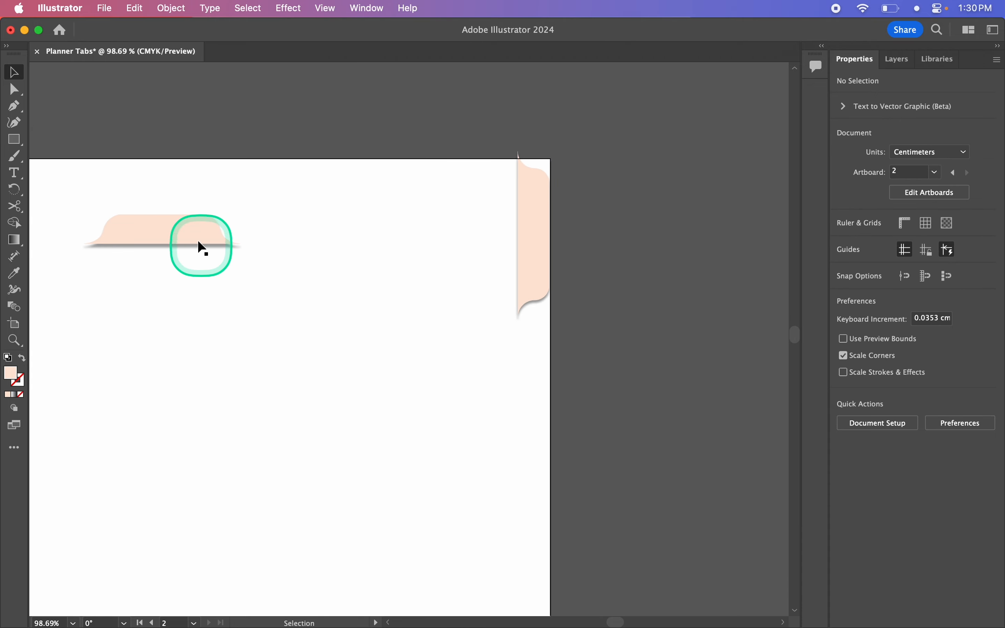
pyautogui.click(190, 230)
pyautogui.press('BackSpace')
# Duplicate the vertical tab about 3.33 cm straight down so the two overlap, and send the copy to the back.
pyautogui.hscroll(2, 428, 278)
pyautogui.scroll(1, 427, 279)
pyautogui.click(529, 227)
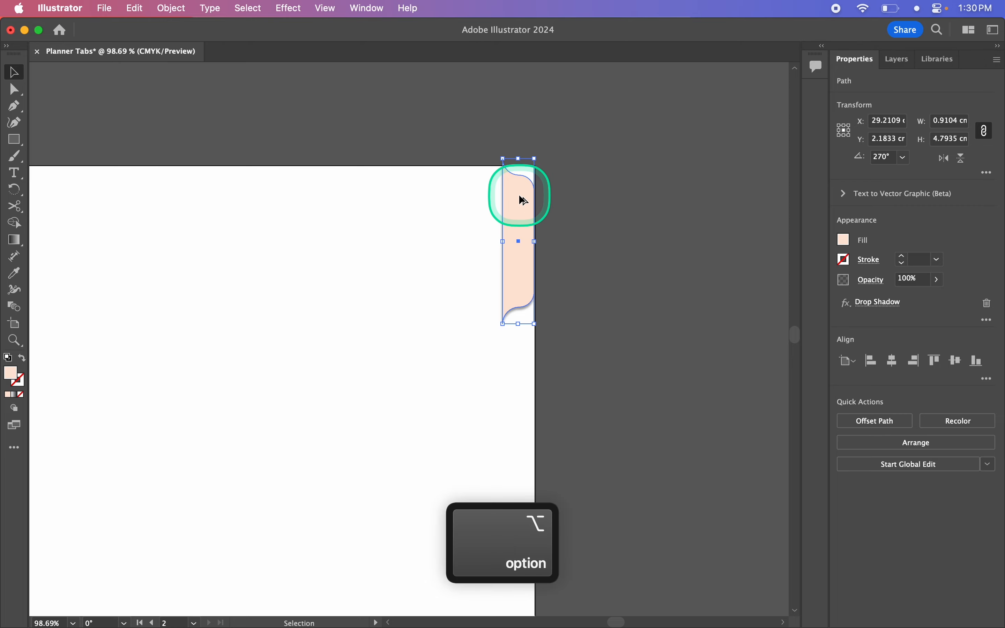
pyautogui.moveTo(519, 197); pyautogui.dragTo(522, 312)
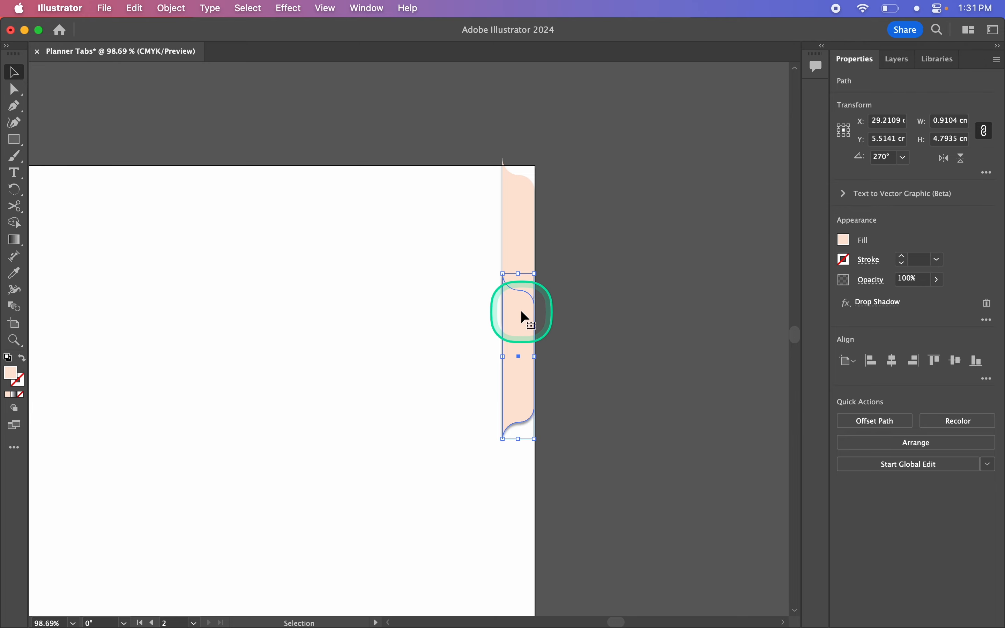
pyautogui.press('super+shift+bracketleft')
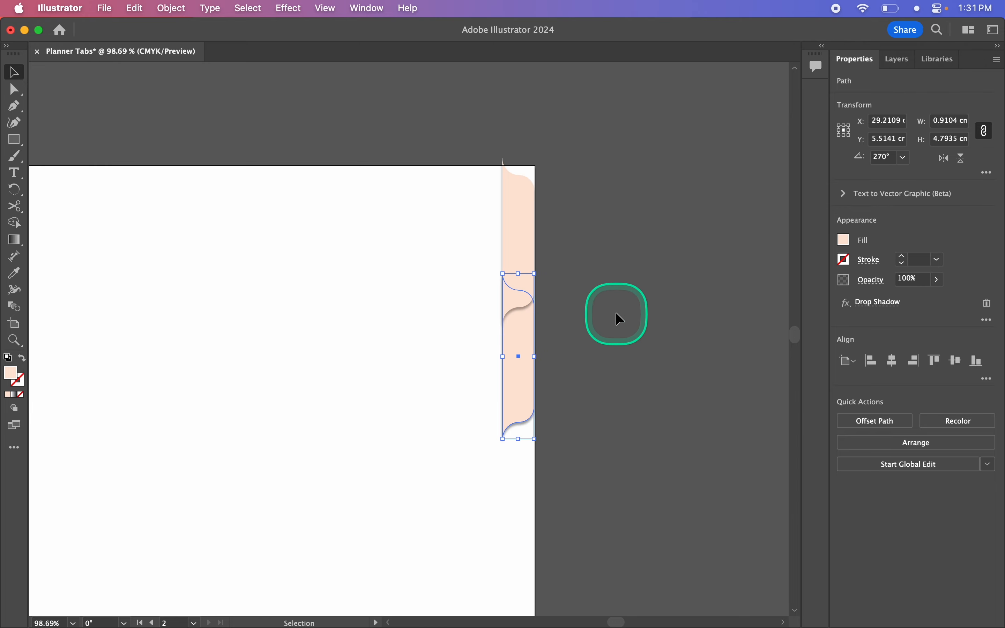
# Change the fill of the duplicated lower tab to light blue, d6fafc.
pyautogui.doubleClick(10, 373)
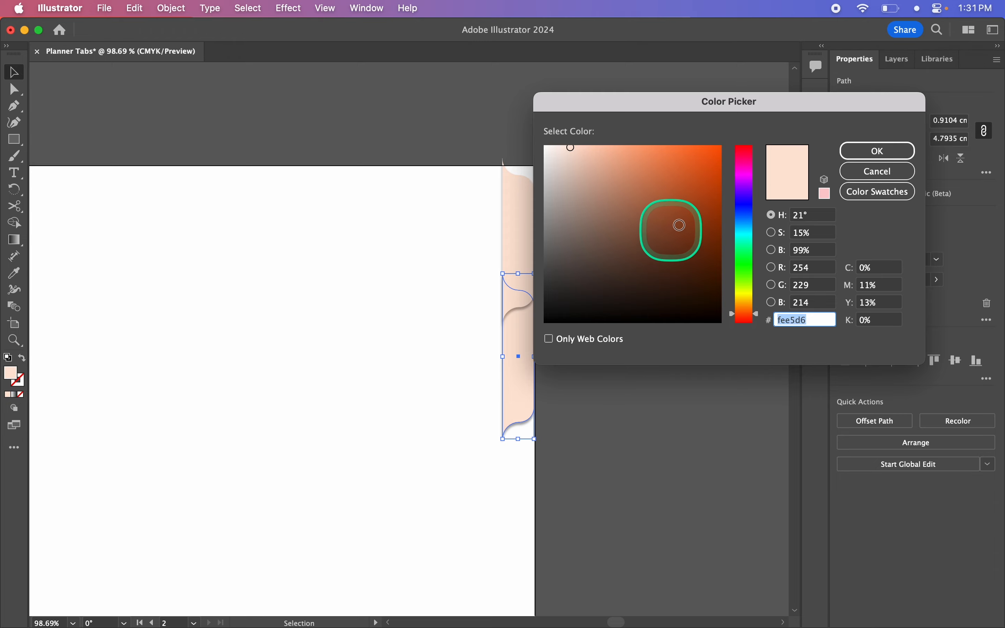
pyautogui.click(746, 232)
pyautogui.click(876, 153)
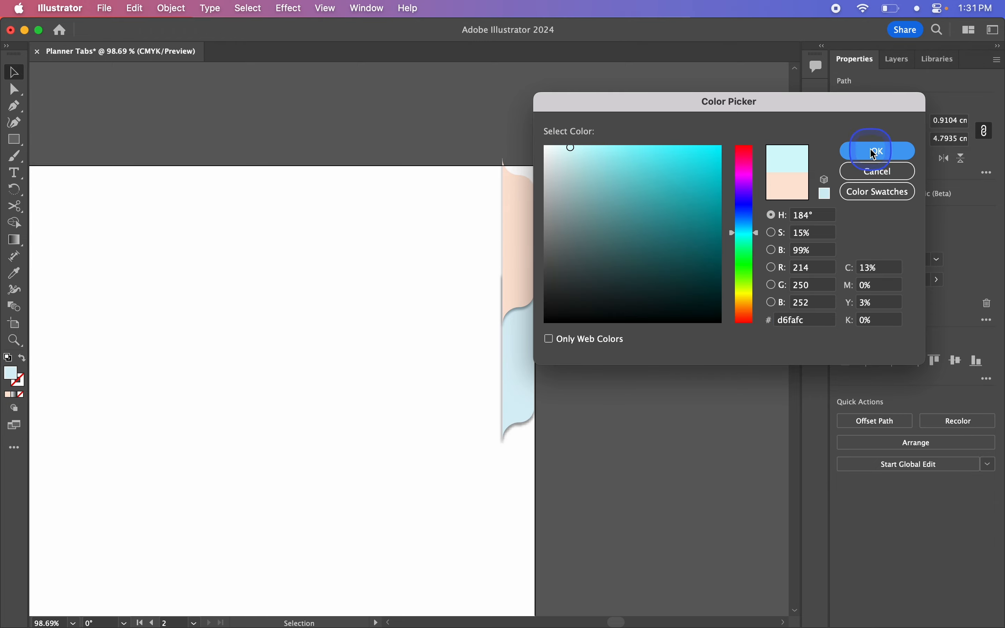
pyautogui.click(548, 460)
pyautogui.scroll(-2, 548, 462)
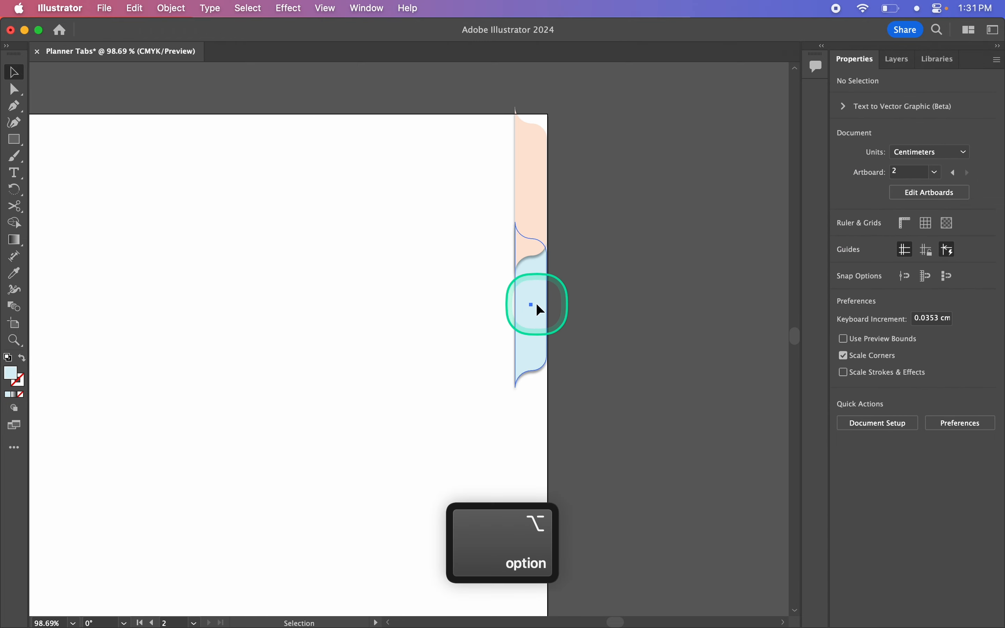
# Duplicate the light blue tab straight down to about Y 9.01 cm and send the copy to the back.
pyautogui.moveTo(537, 307); pyautogui.dragTo(539, 429)
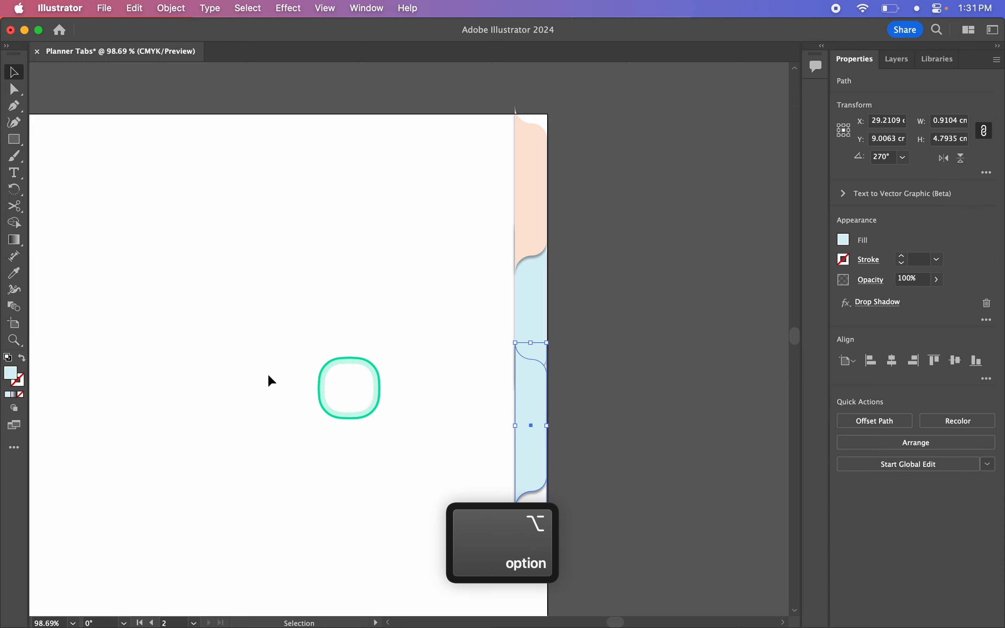
pyautogui.press('super+shift+bracketleft')
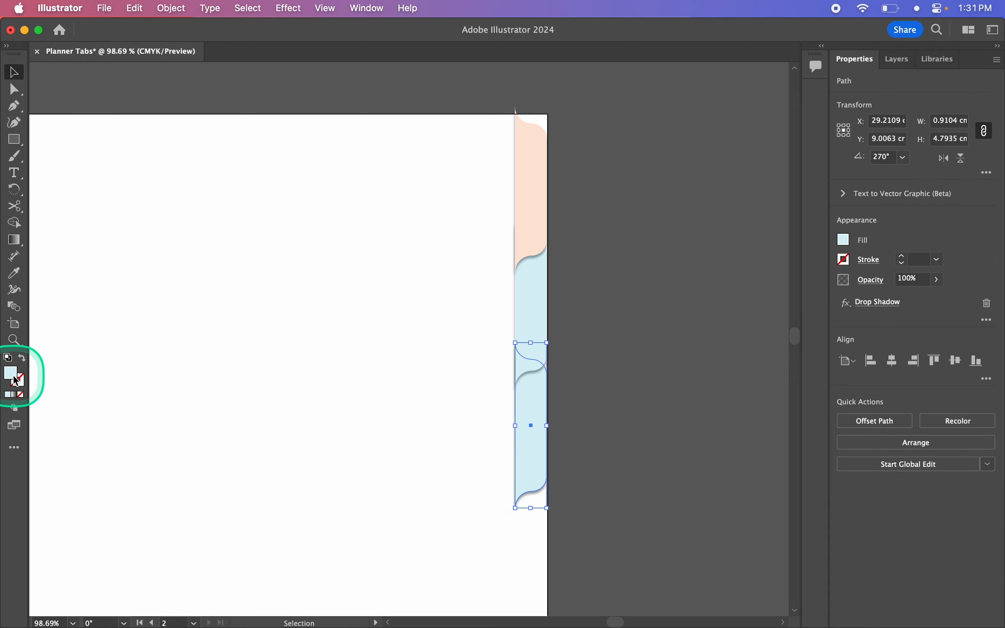
pyautogui.keyDown('ctrl'); pyautogui.click(534, 402); pyautogui.keyUp('ctrl')
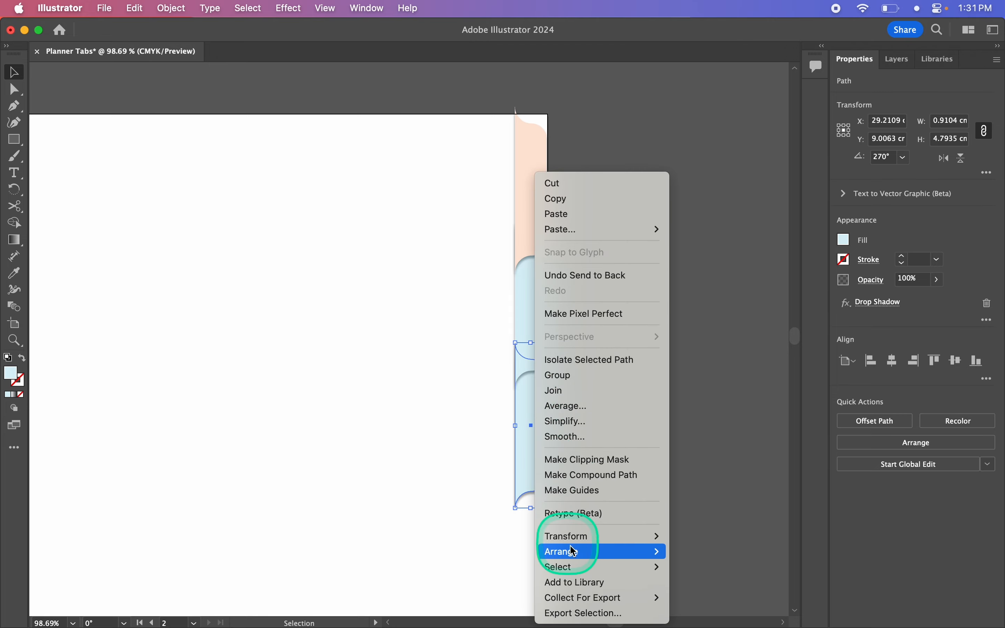
pyautogui.moveTo(581, 553)
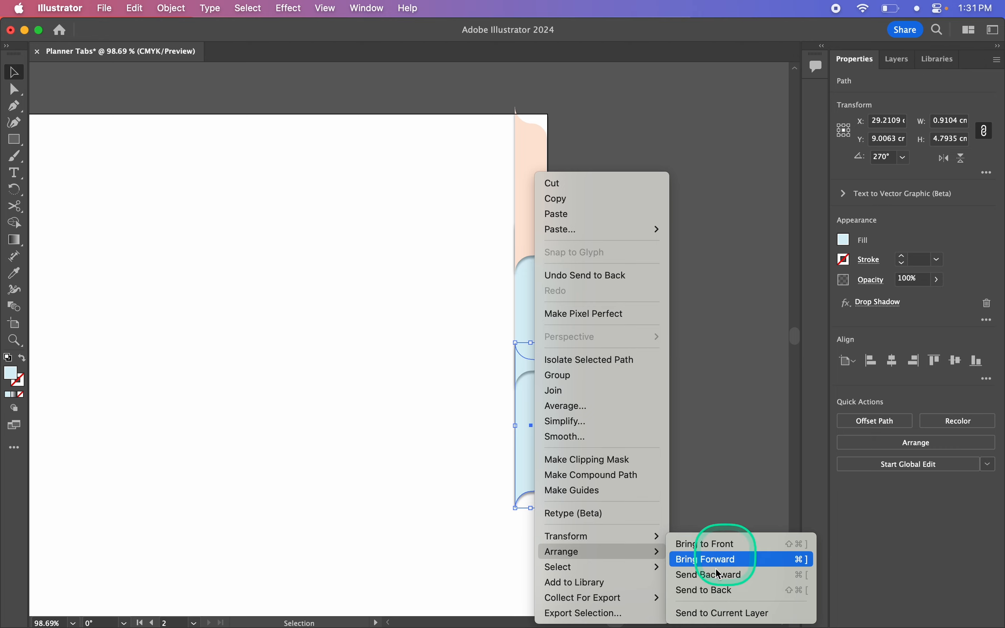
pyautogui.click(728, 414)
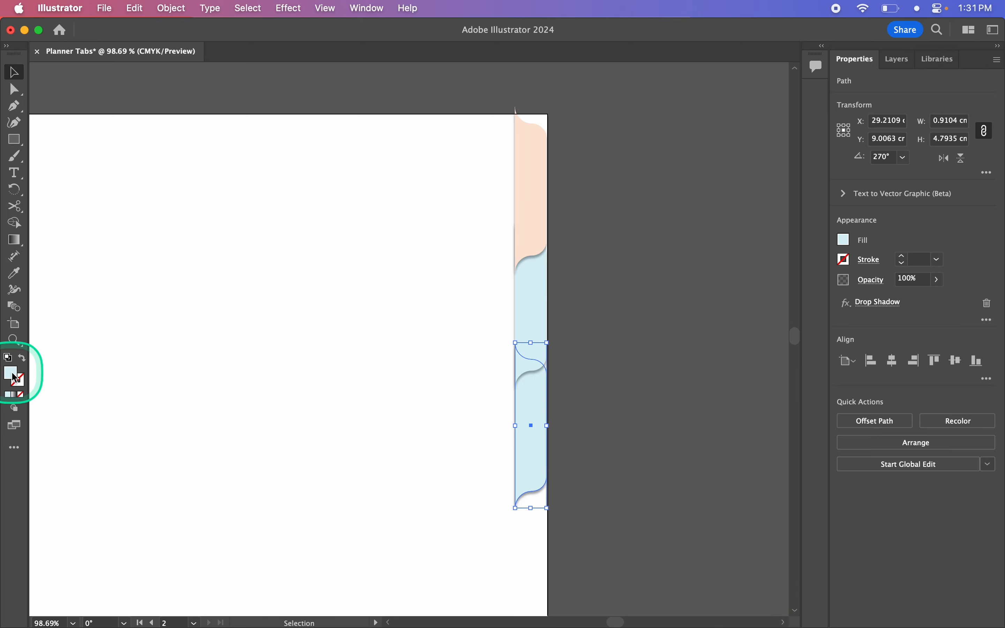
# Change the fill of the third tab to light green, d7f9d8.
pyautogui.doubleClick(14, 377)
pyautogui.click(745, 262)
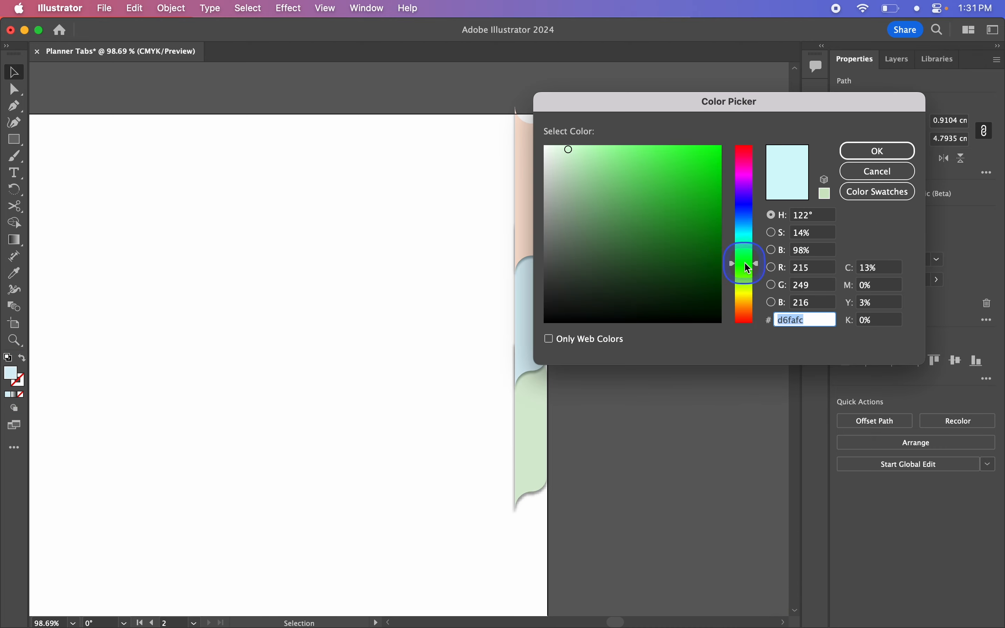
pyautogui.click(872, 150)
pyautogui.click(597, 511)
# Duplicate the light green tab straight down to about Y 12.27 cm and fill the copy with pale yellow, f7f3d8.
pyautogui.scroll(-3, 598, 511)
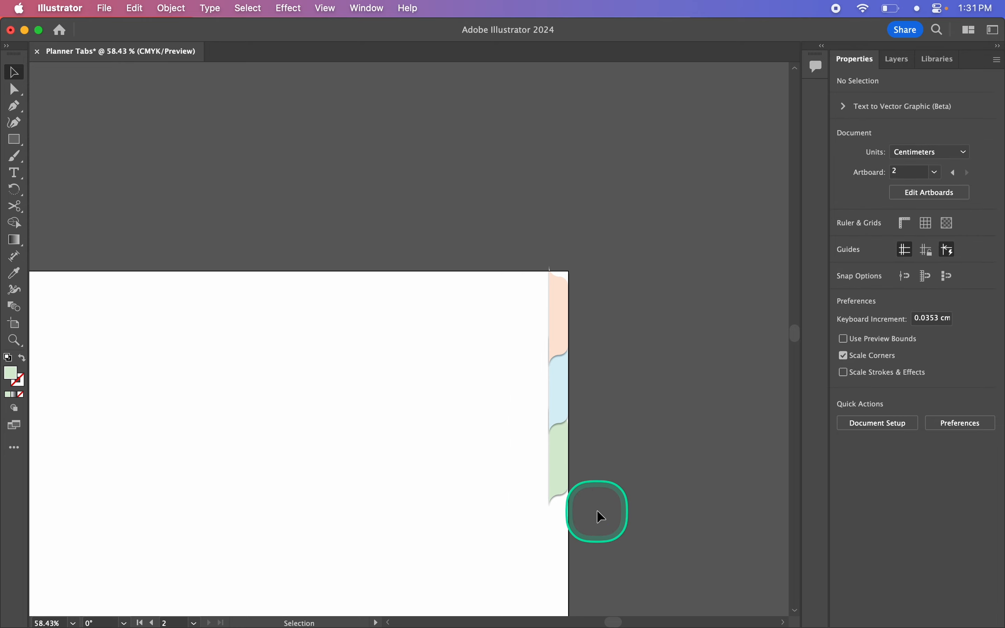
pyautogui.moveTo(557, 349); pyautogui.dragTo(557, 446)
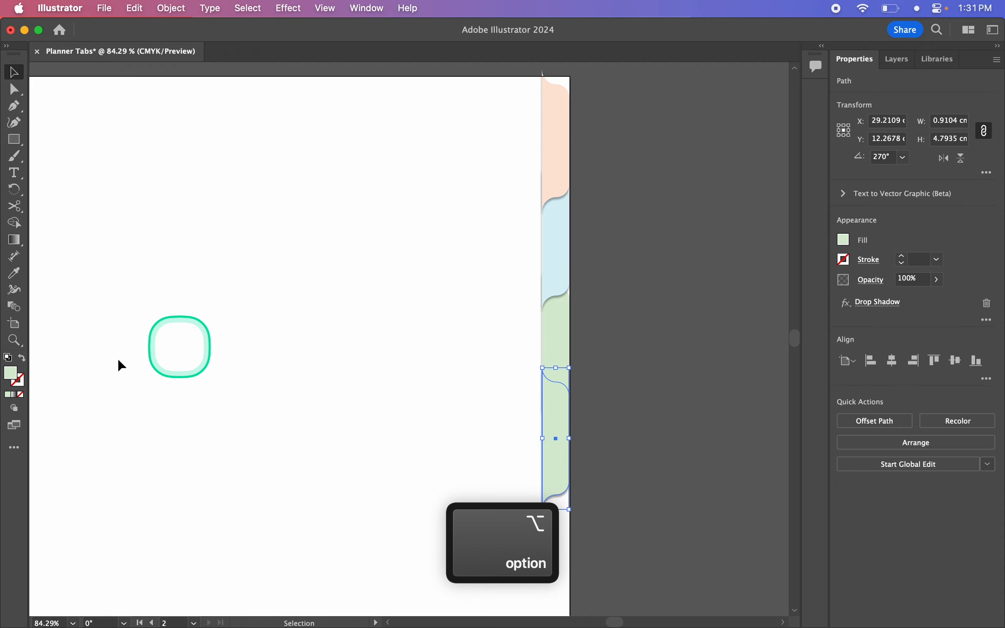
pyautogui.doubleClick(11, 373)
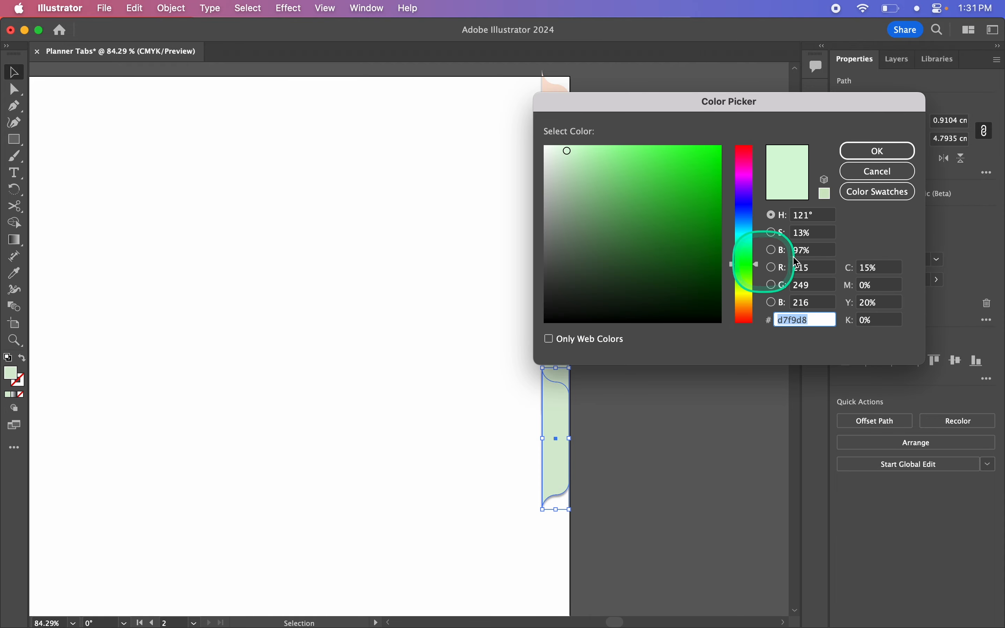
pyautogui.click(742, 296)
pyautogui.click(872, 152)
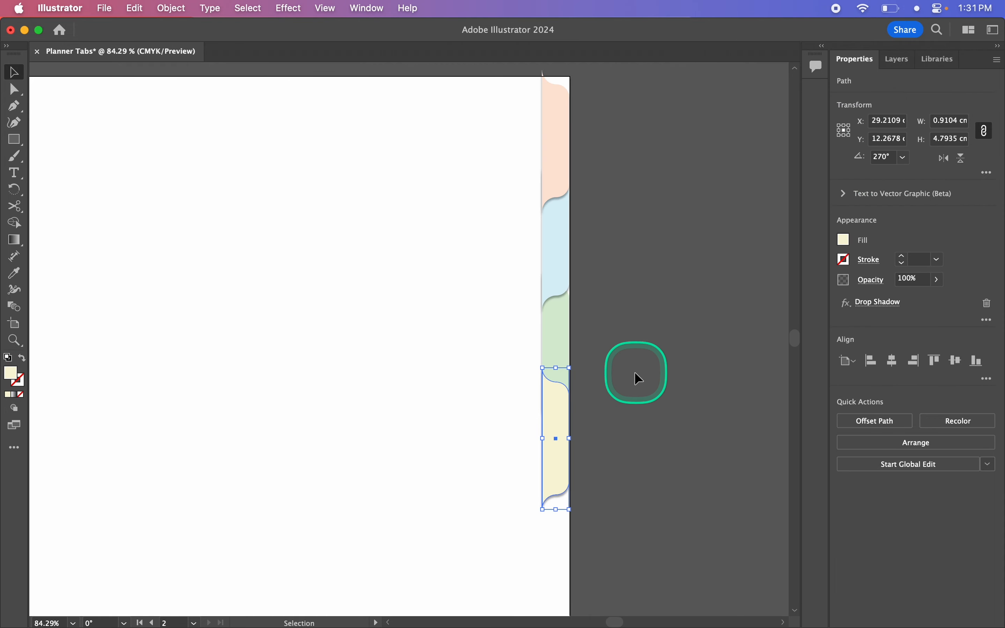
# Send the pale yellow tab to the back so it sits behind the green one.
pyautogui.click(635, 374)
pyautogui.scroll(-2, 614, 414)
pyautogui.click(606, 386)
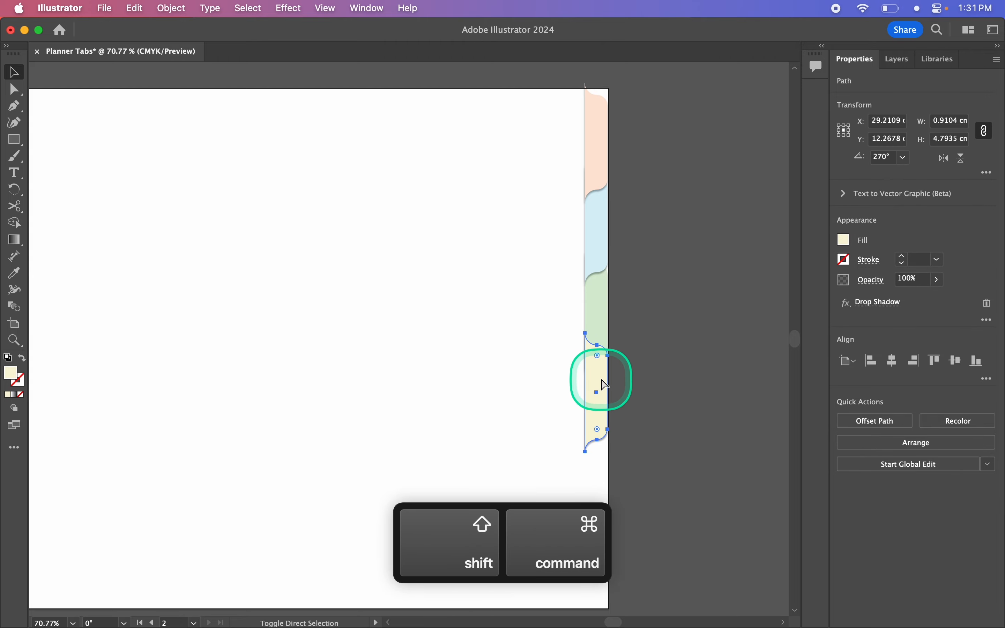
pyautogui.press('super+shift+bracketleft')
pyautogui.click(664, 404)
# Draw a page rectangle about 28.76 by 21.63 cm from the artboard's left edge to the tabs, overshooting its upper and lower edges.
pyautogui.hscroll(-5, 669, 409)
pyautogui.scroll(-3, 669, 409)
pyautogui.scroll(-3, 668, 407)
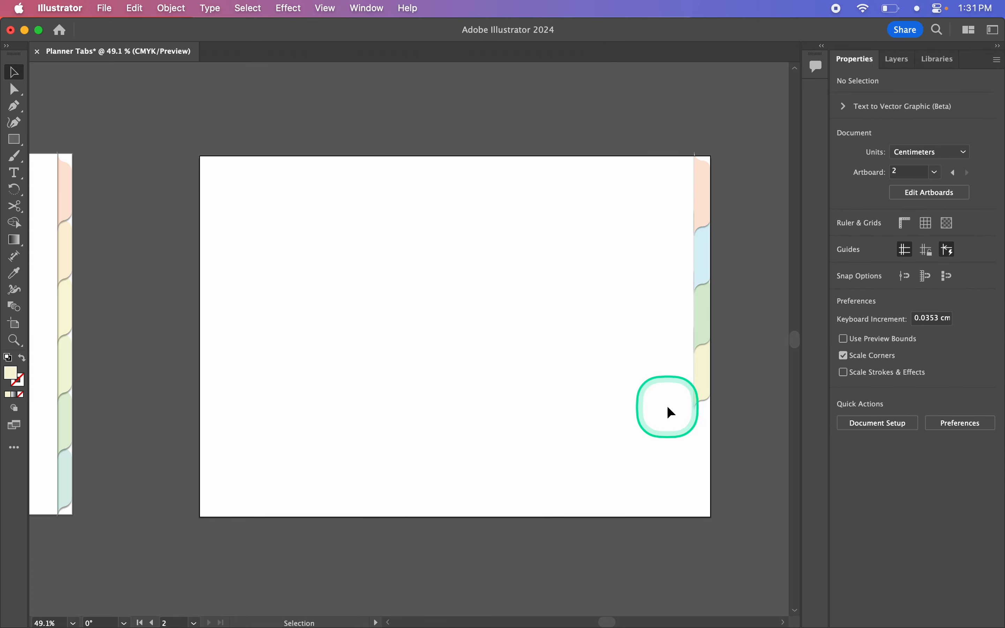
pyautogui.hscroll(2, 667, 408)
pyautogui.scroll(2, 667, 407)
pyautogui.scroll(1, 577, 326)
pyautogui.hscroll(-2, 578, 326)
pyautogui.scroll(-1, 577, 326)
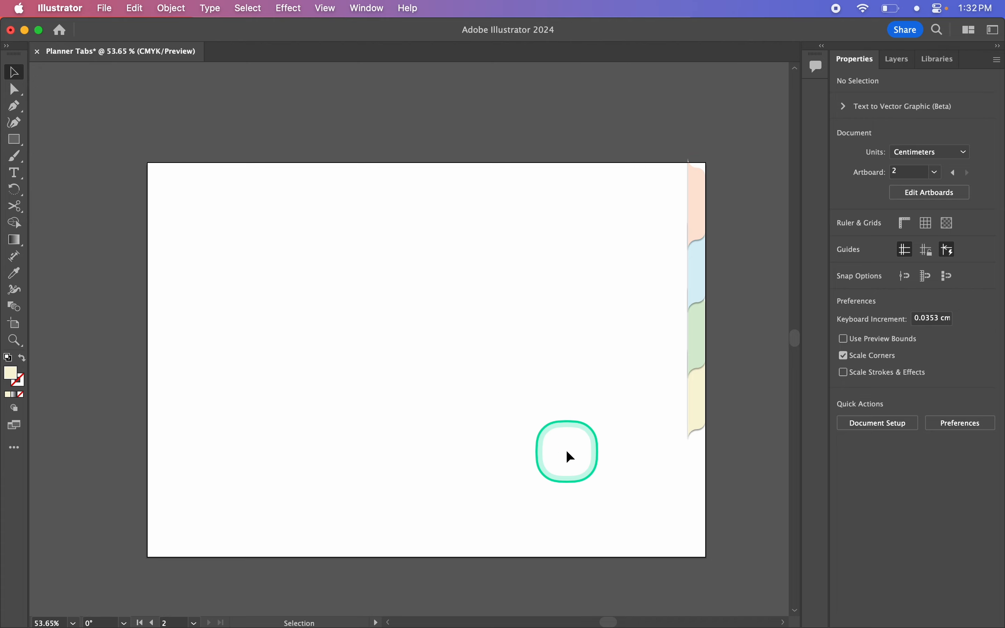
pyautogui.press('m')
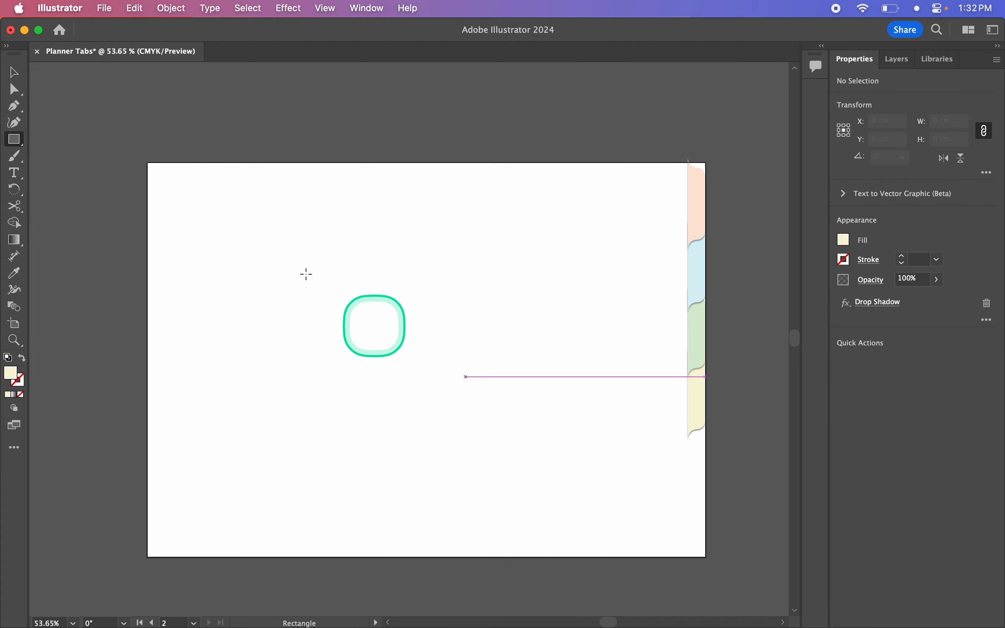
pyautogui.moveTo(147, 160); pyautogui.dragTo(689, 565)
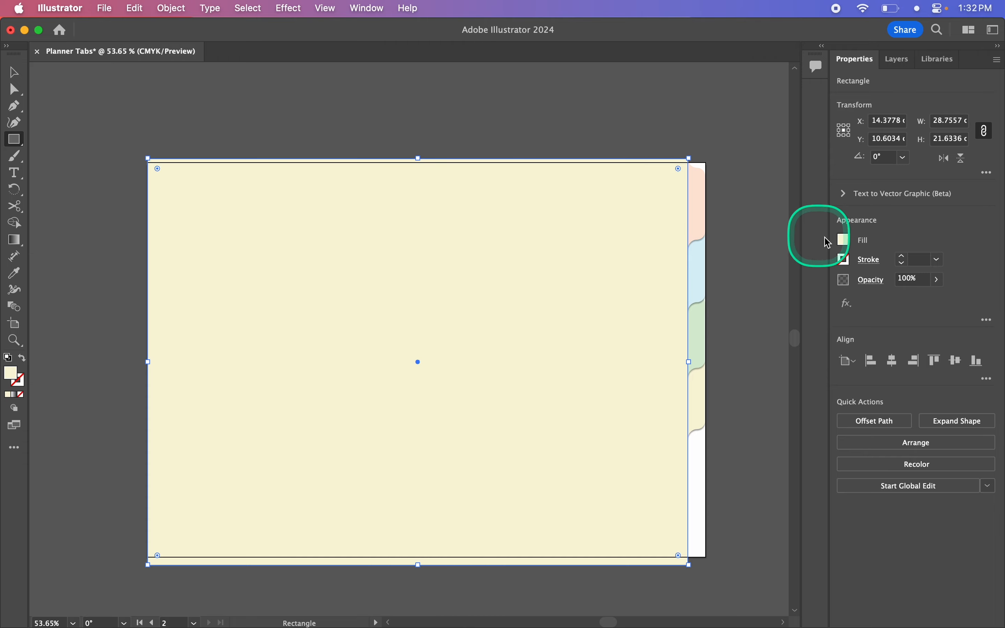
# Set the page rectangle's fill to white with all CMYK values at 0%.
pyautogui.click(838, 239)
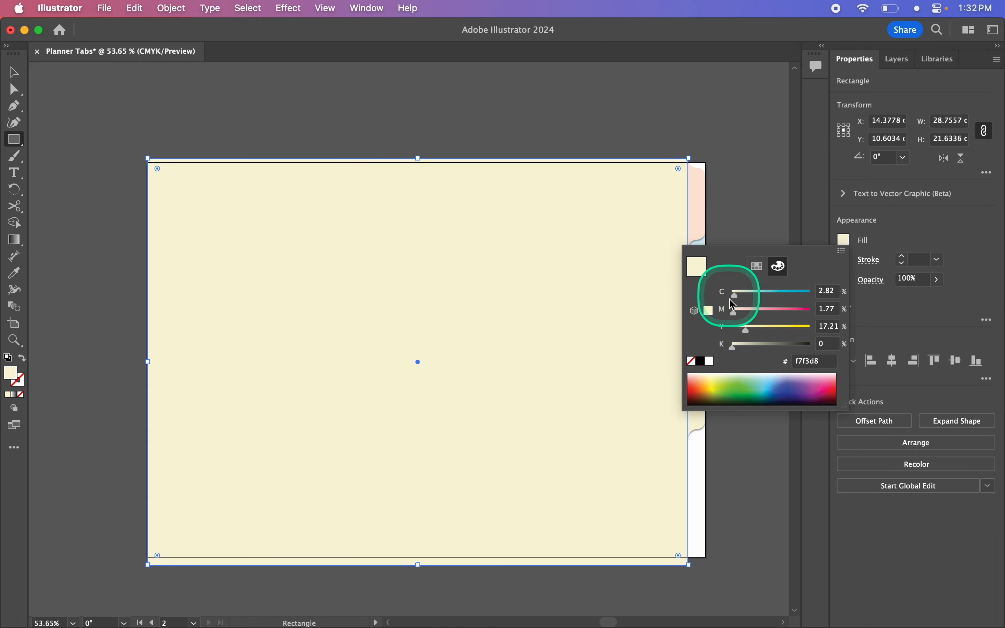
pyautogui.moveTo(733, 312); pyautogui.dragTo(719, 293)
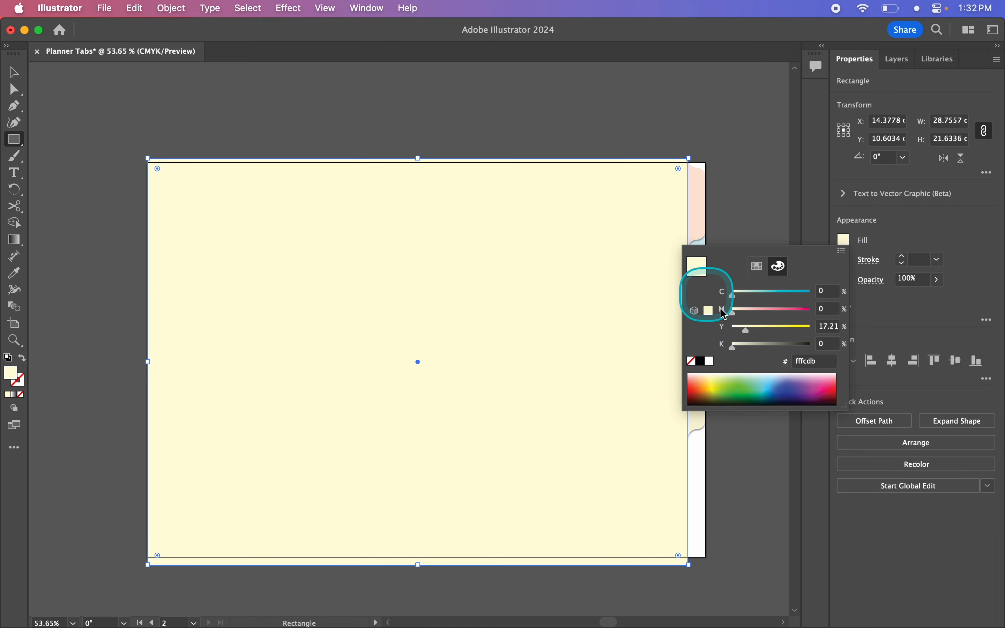
pyautogui.moveTo(747, 330); pyautogui.dragTo(702, 332)
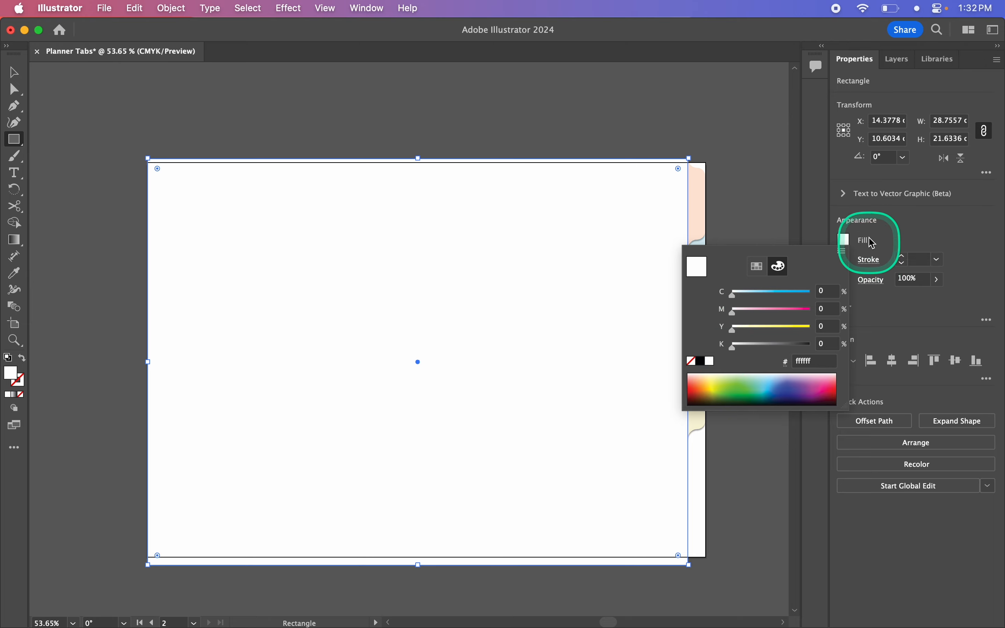
pyautogui.click(881, 235)
pyautogui.hscroll(2, 612, 386)
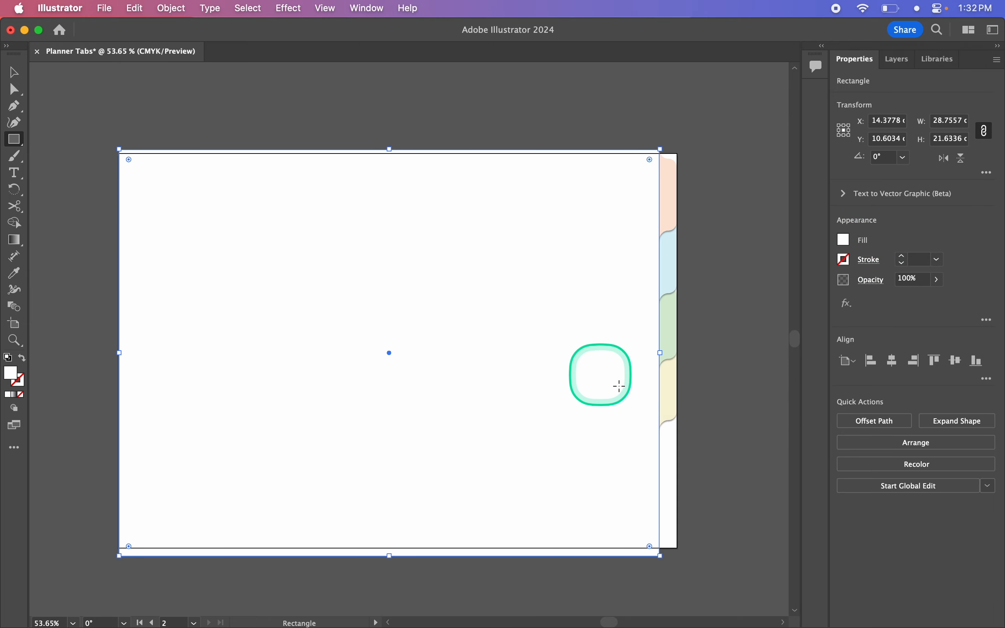
# Add a Multiply drop shadow to the page rectangle with 60% opacity, 0.1 cm X offset, 0 cm Y offset and 0.03 cm blur.
pyautogui.click(850, 306)
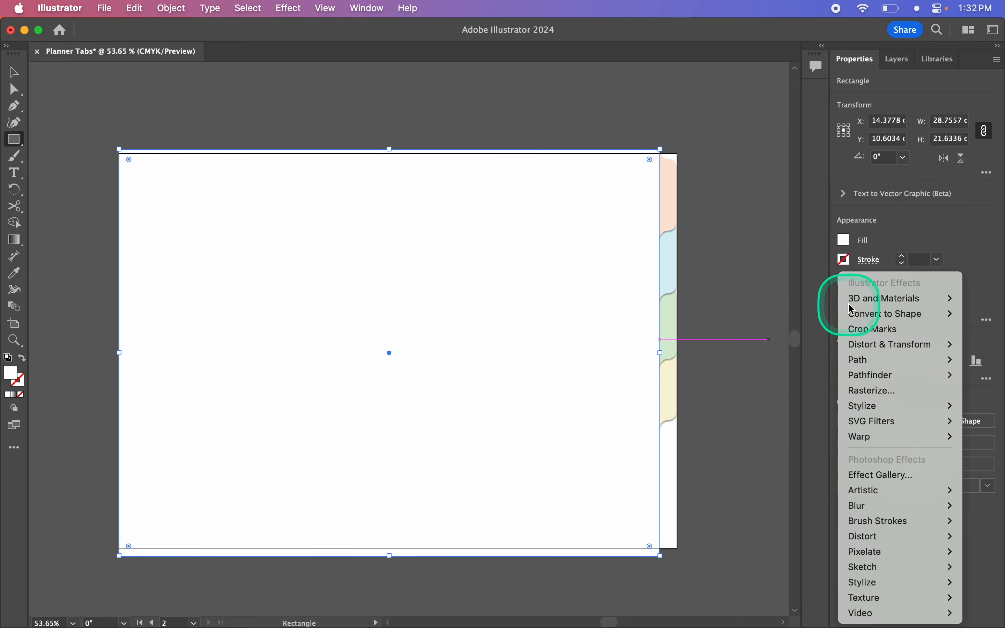
pyautogui.moveTo(872, 411)
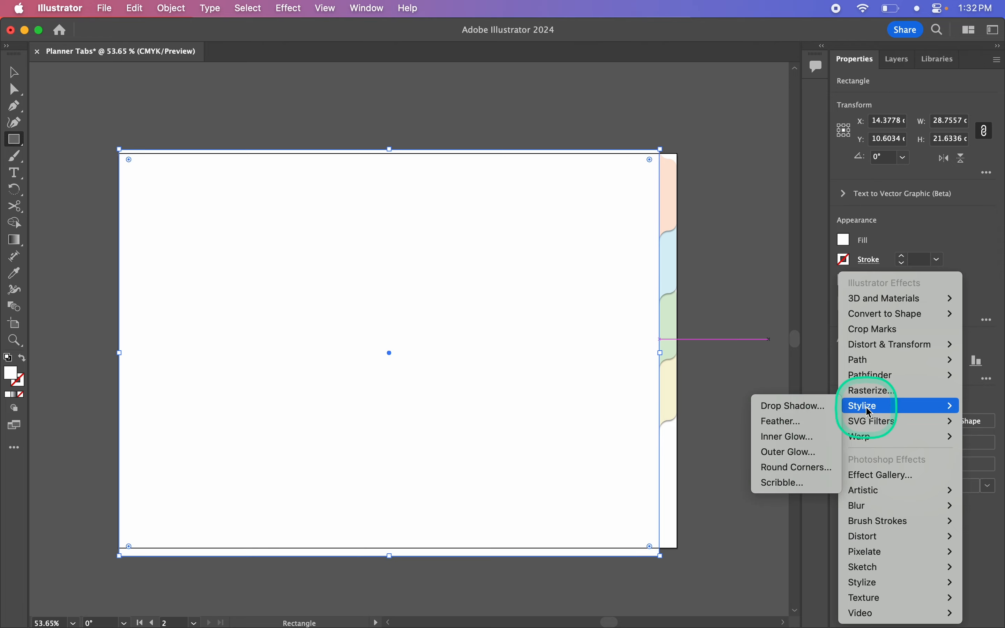
pyautogui.click(789, 406)
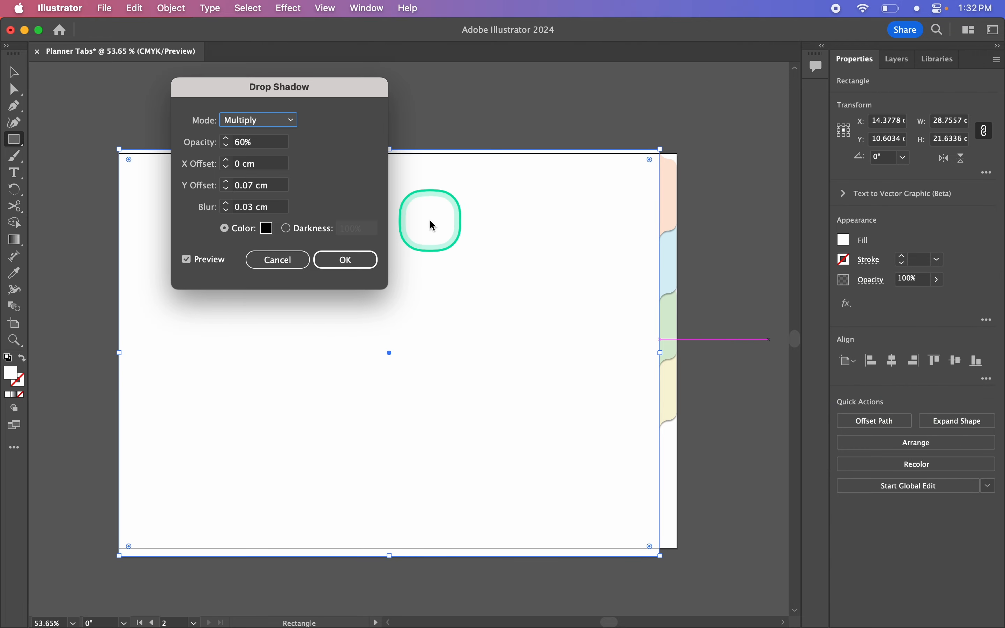
pyautogui.click(227, 191)
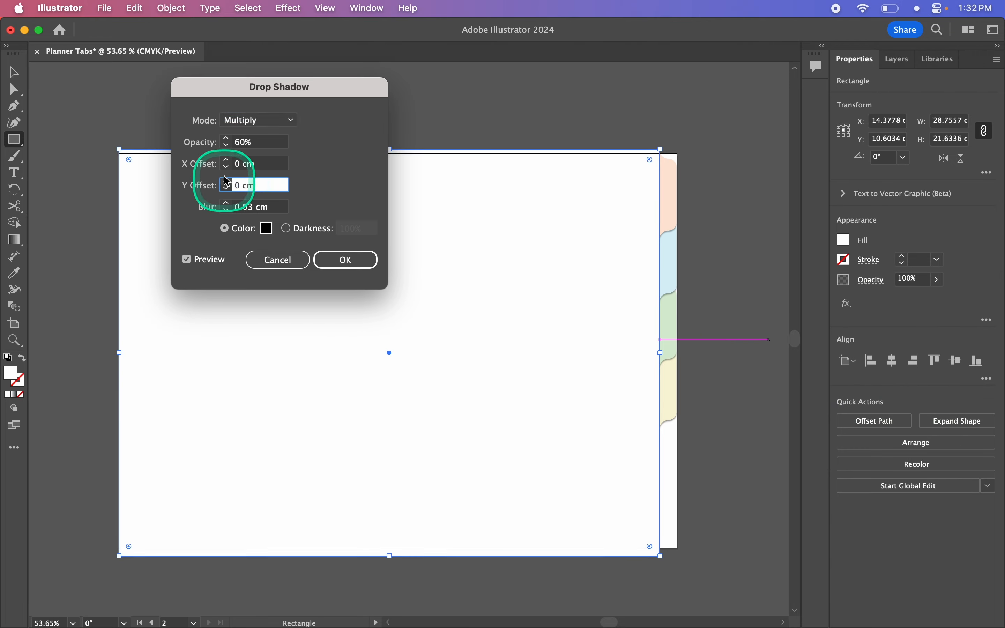
pyautogui.click(228, 160)
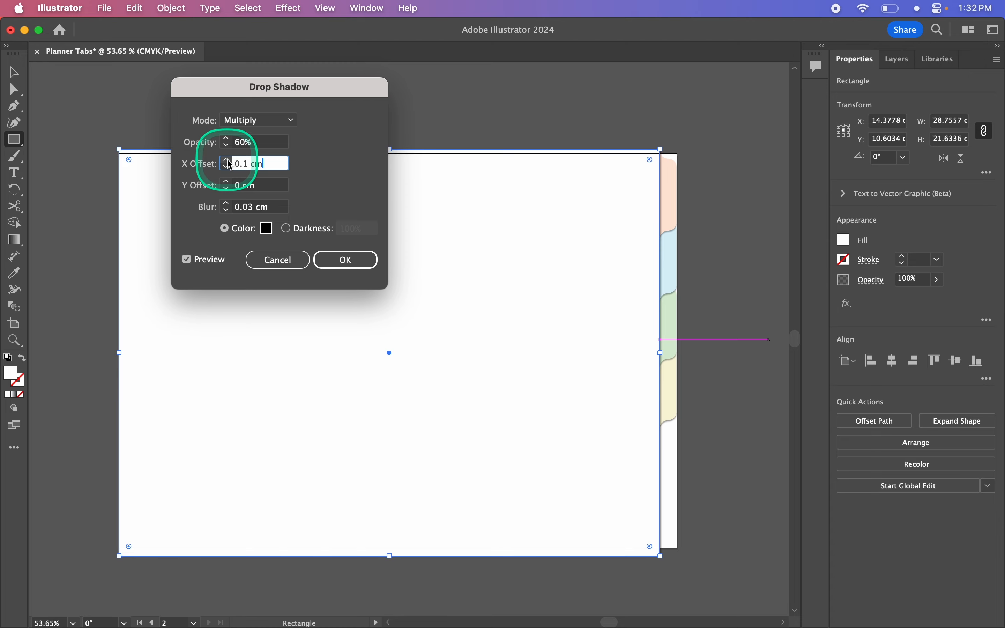
pyautogui.click(349, 259)
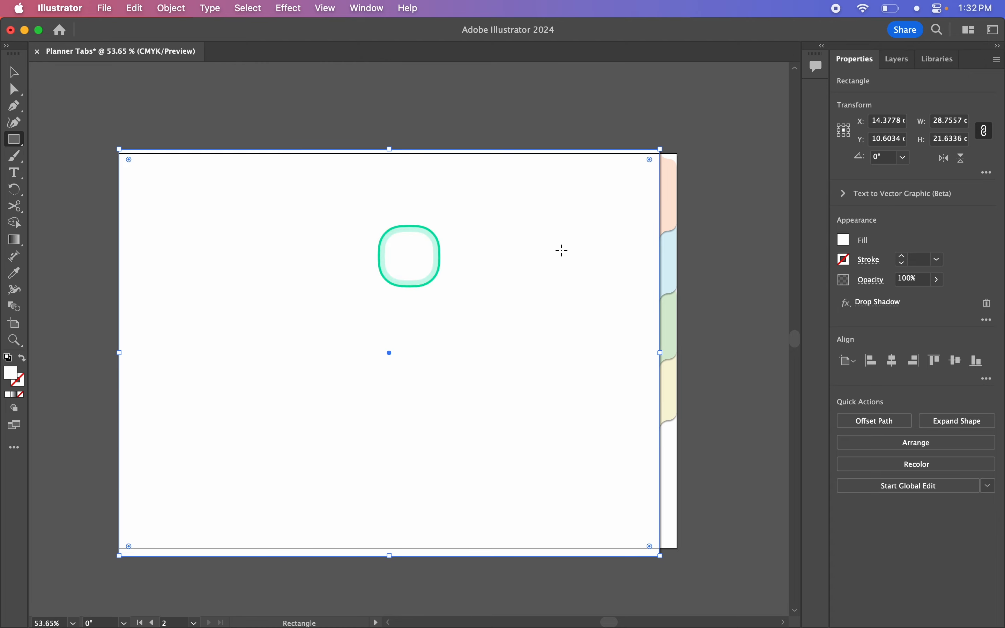
pyautogui.press('v')
pyautogui.click(719, 291)
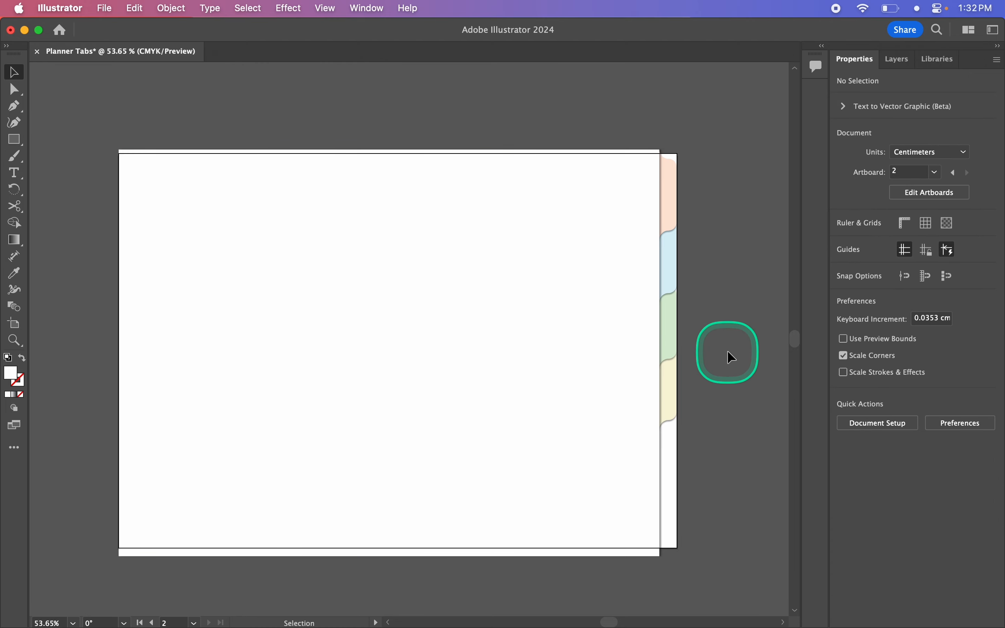
# Turn on Trim View to hide artwork outside the artboards, and examine the page and its tab column up close.
pyautogui.scroll(5, 692, 435)
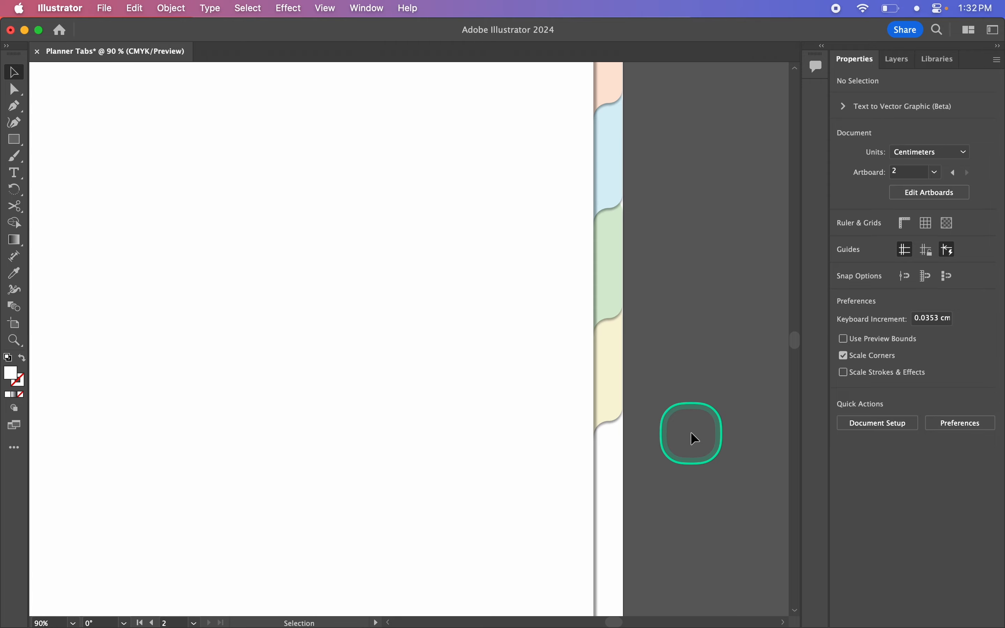
pyautogui.scroll(2, 682, 467)
pyautogui.scroll(-5, 683, 473)
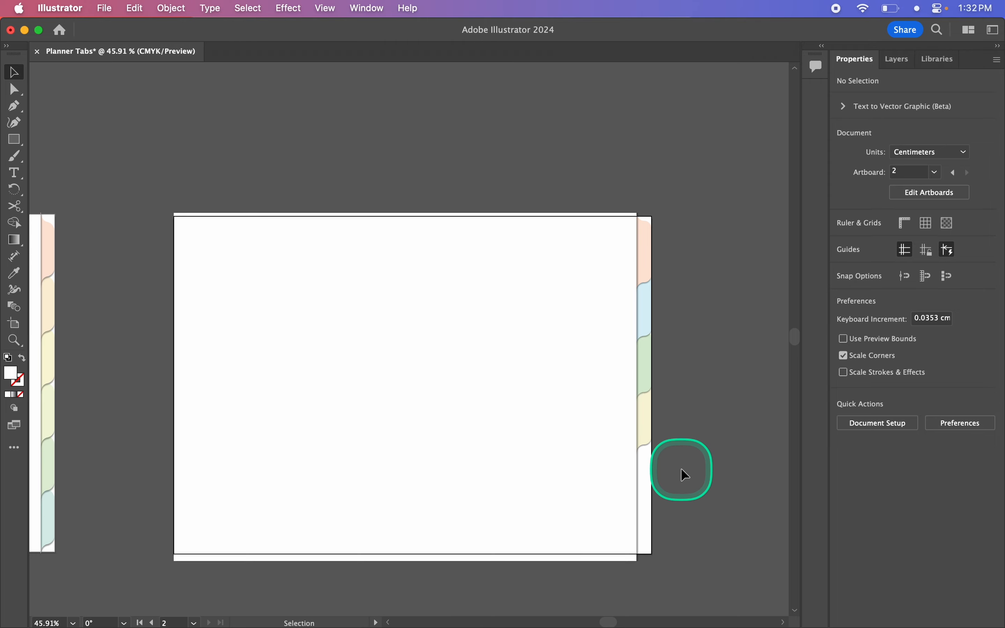
pyautogui.hscroll(-1, 681, 470)
pyautogui.scroll(-1, 682, 469)
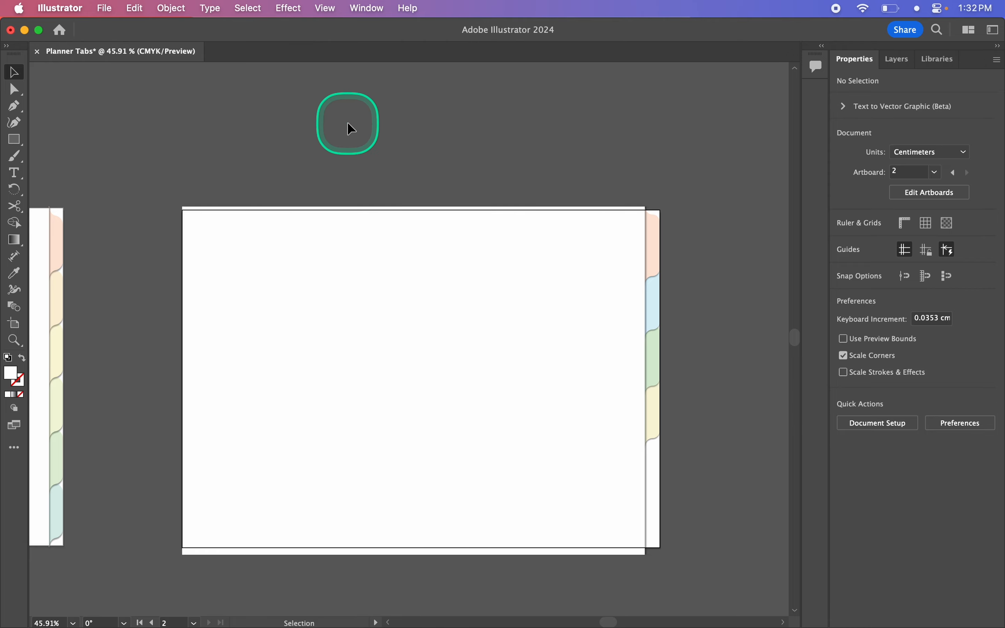
pyautogui.click(326, 8)
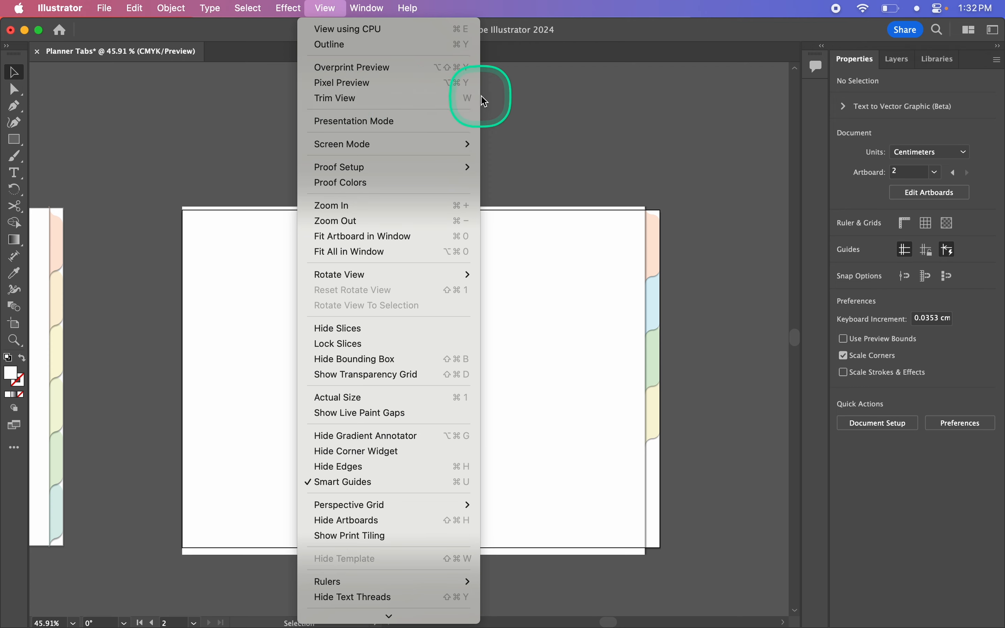
pyautogui.click(374, 102)
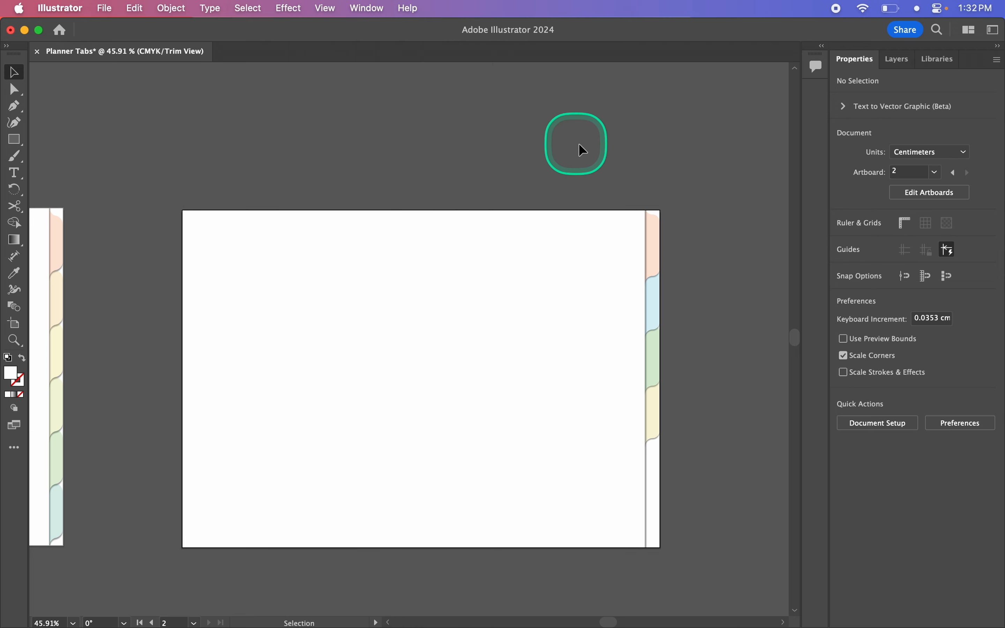
pyautogui.scroll(3, 668, 300)
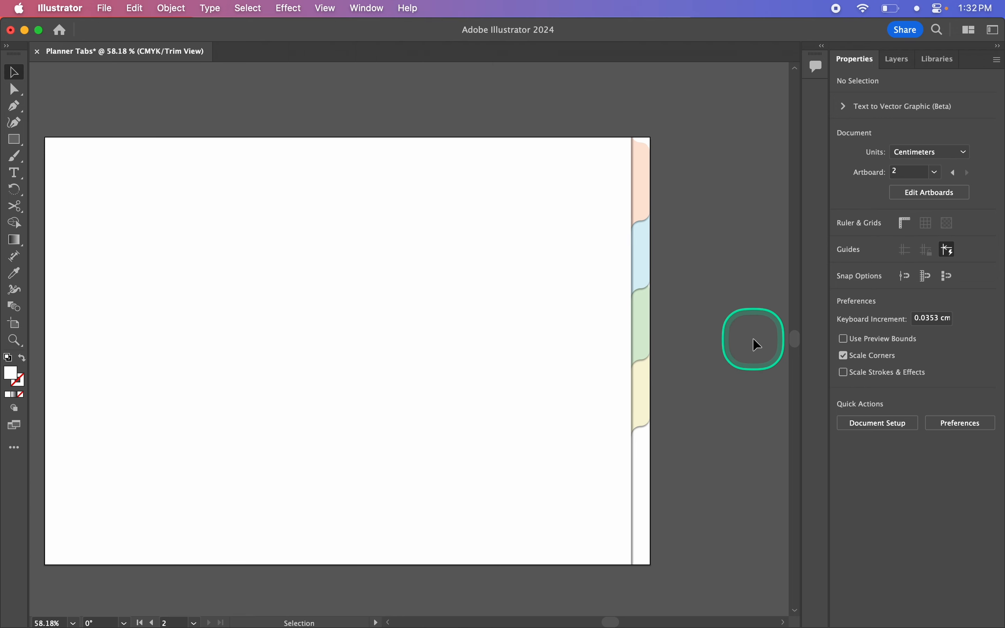
pyautogui.scroll(3, 753, 338)
pyautogui.scroll(-1, 677, 406)
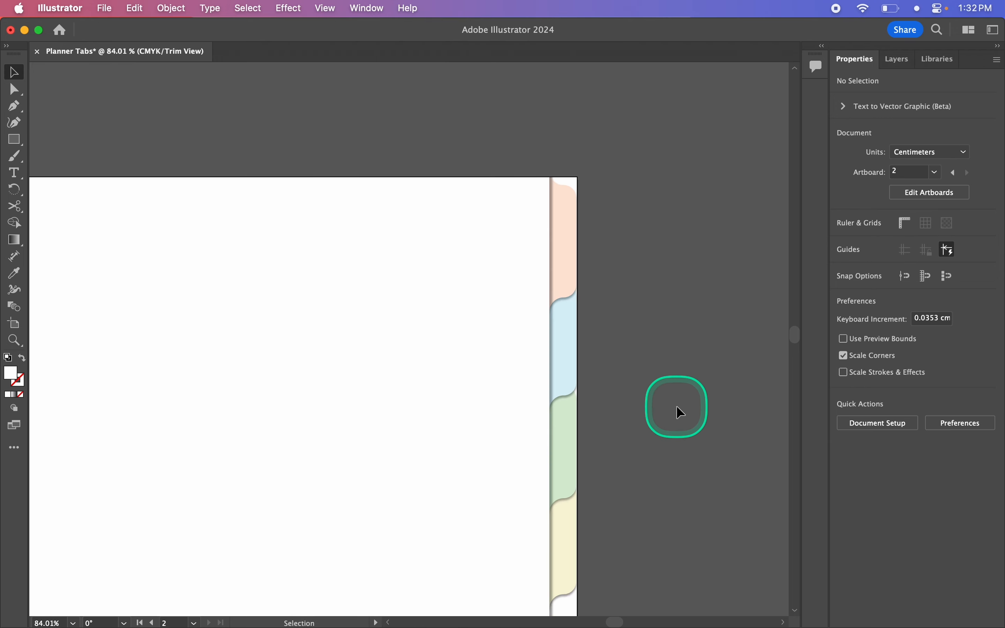
pyautogui.scroll(-2, 677, 408)
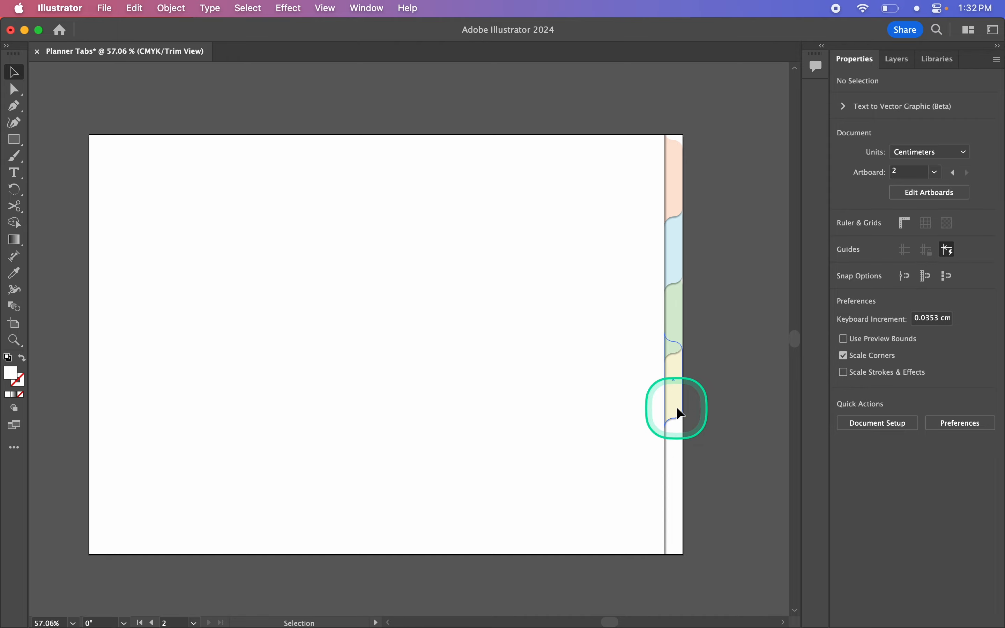
# Toggle Trim View off and on, and exit it by activating the Artboard tool and returning to the Selection tool.
pyautogui.click(326, 8)
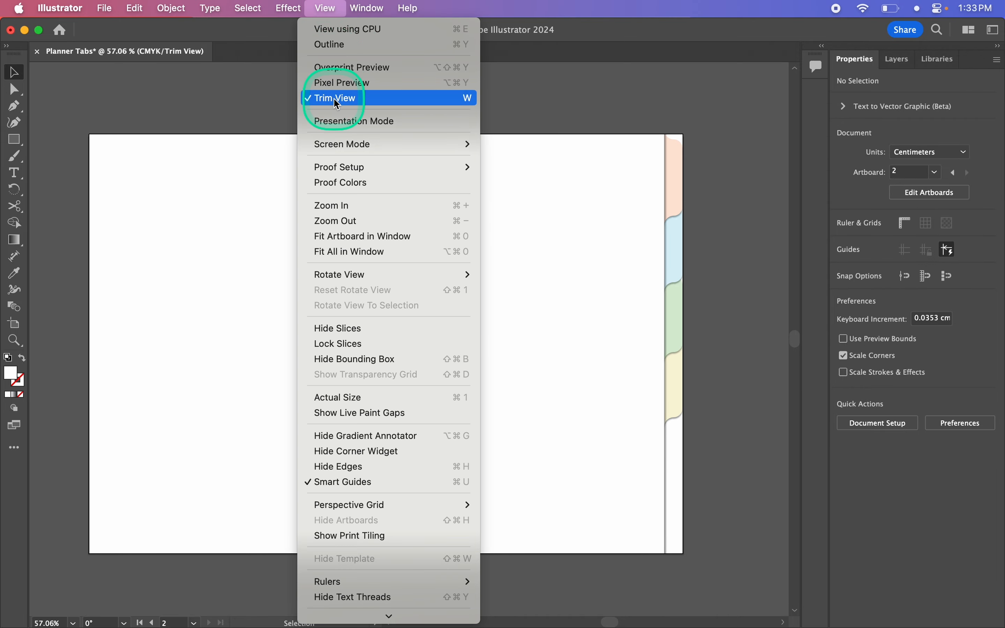
pyautogui.click(397, 99)
pyautogui.click(325, 6)
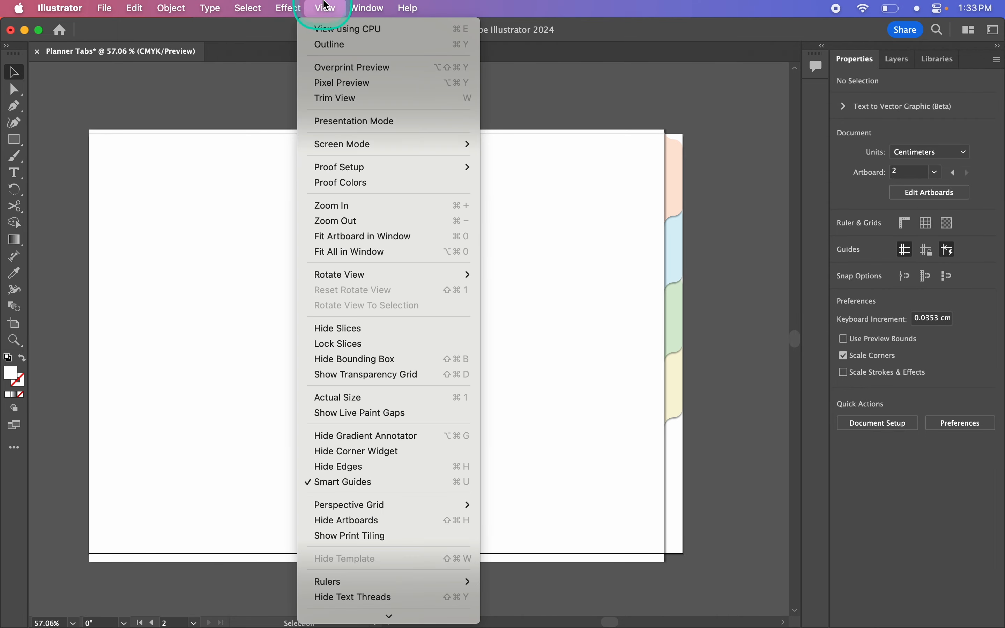
pyautogui.click(335, 100)
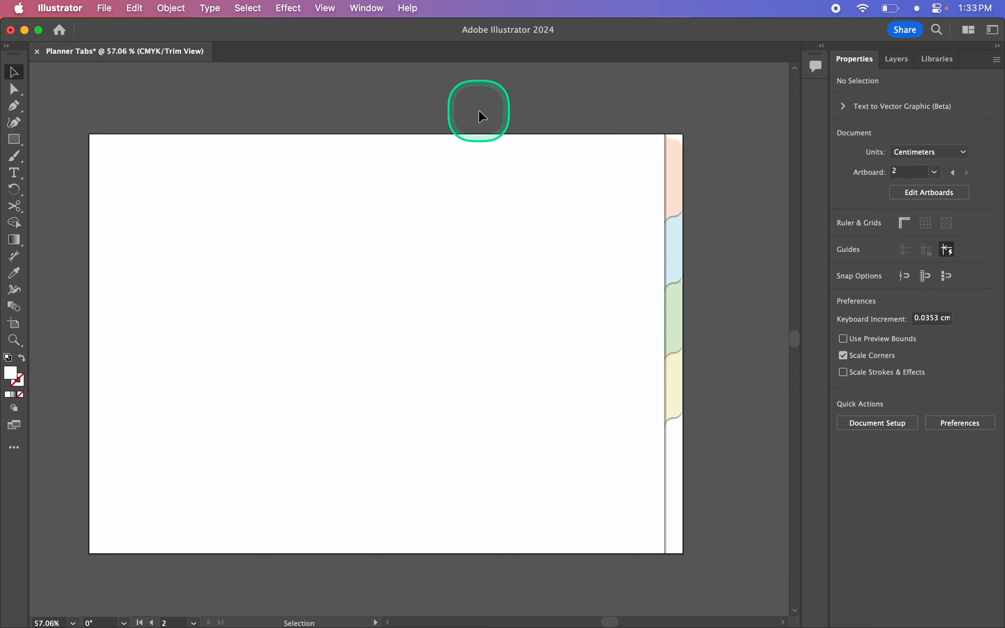
pyautogui.hotkey('shift', 'o')
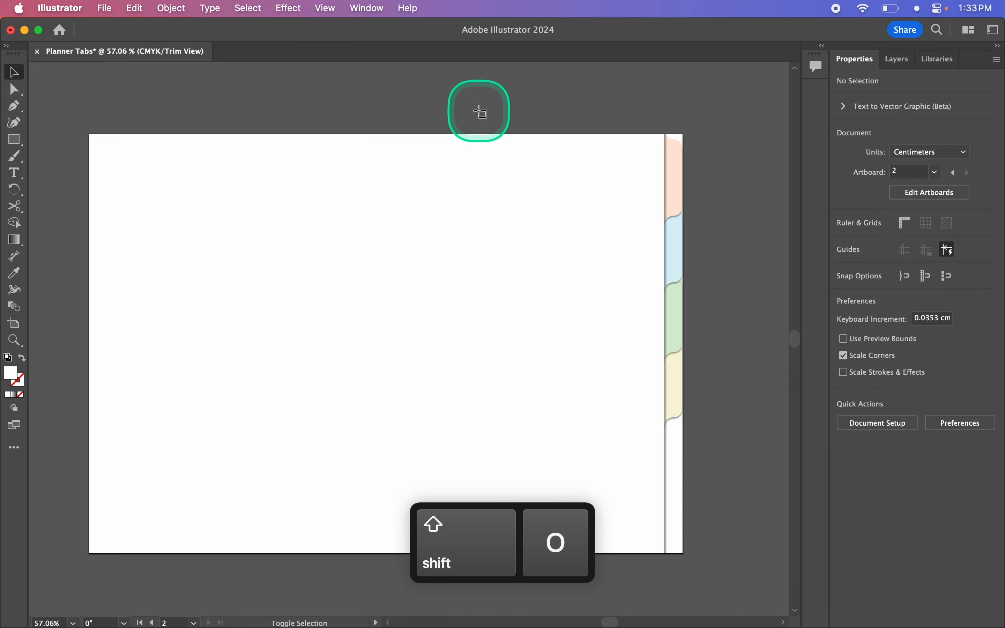
pyautogui.press('v')
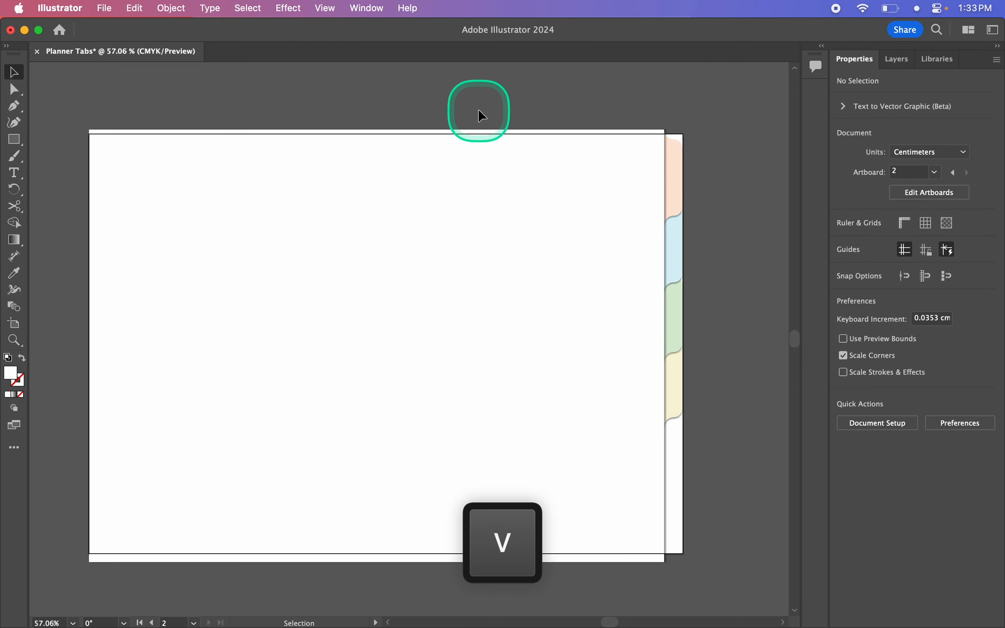